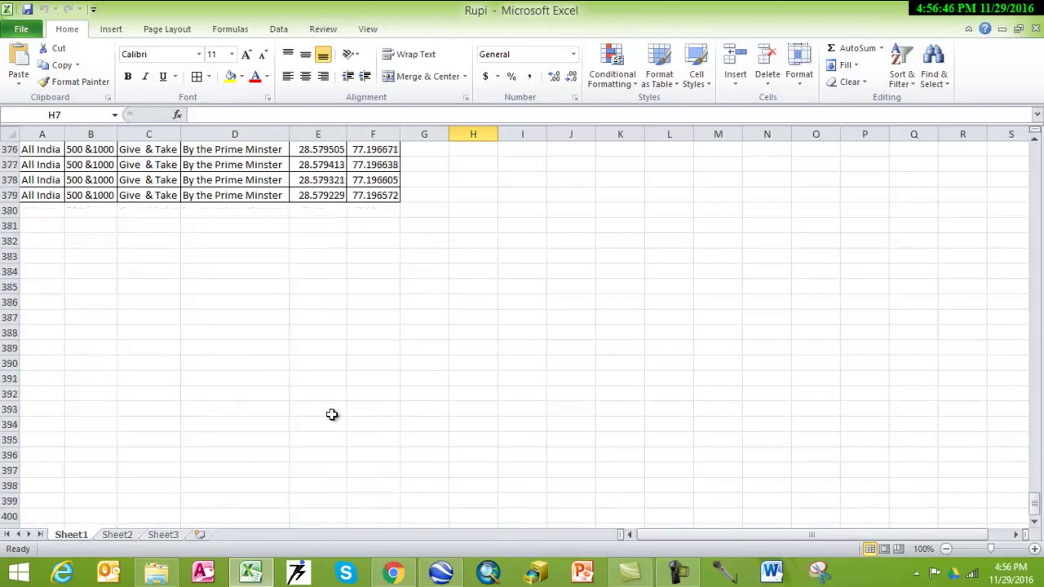
# - Review the coordinate rows of the Rupi worksheet and its column headings from Location to Long
pyautogui.scroll(8, 333, 412)
pyautogui.scroll(20, 333, 411)
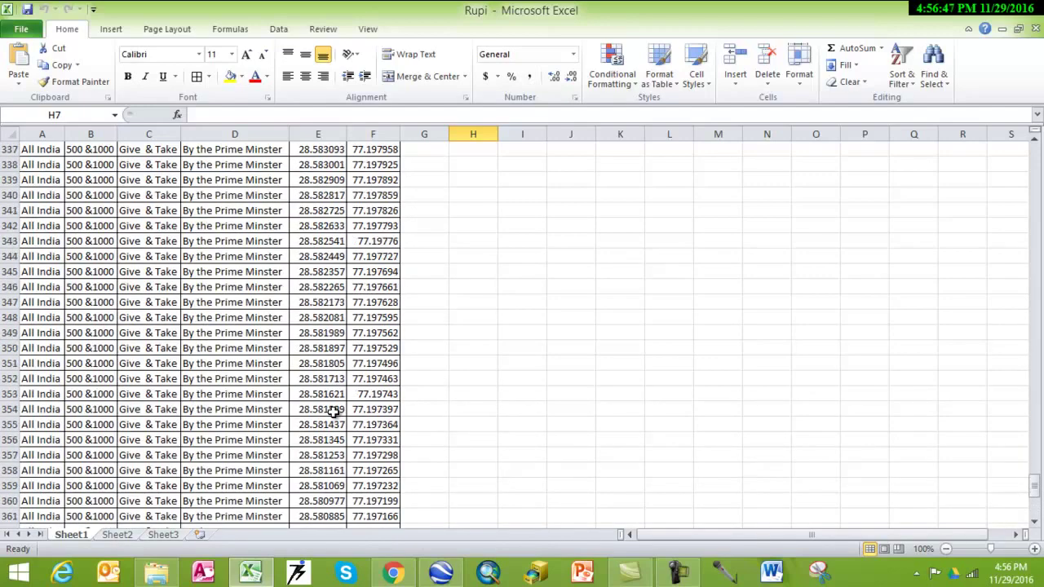
pyautogui.scroll(20, 333, 412)
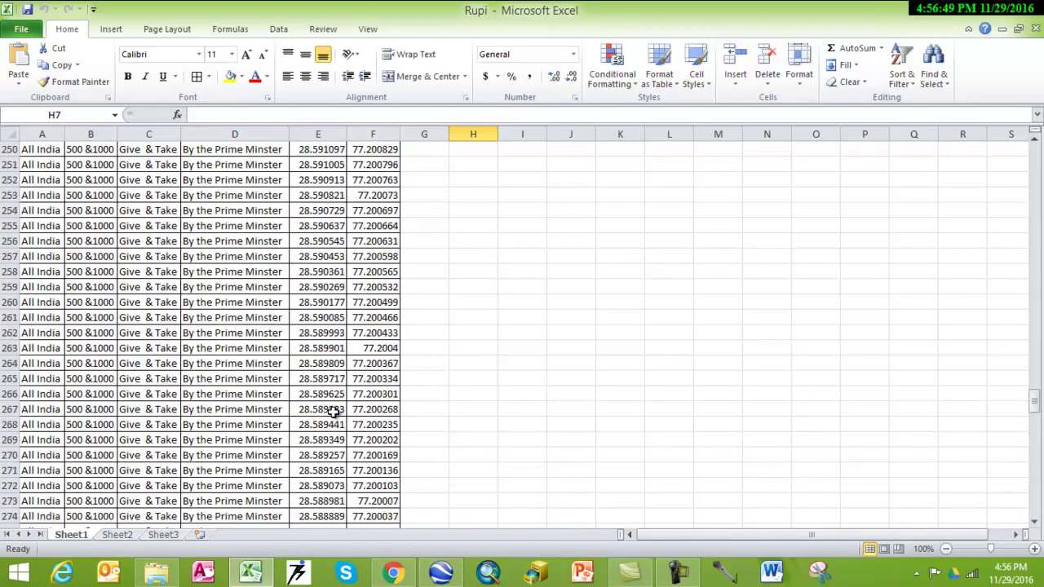
pyautogui.scroll(20, 333, 412)
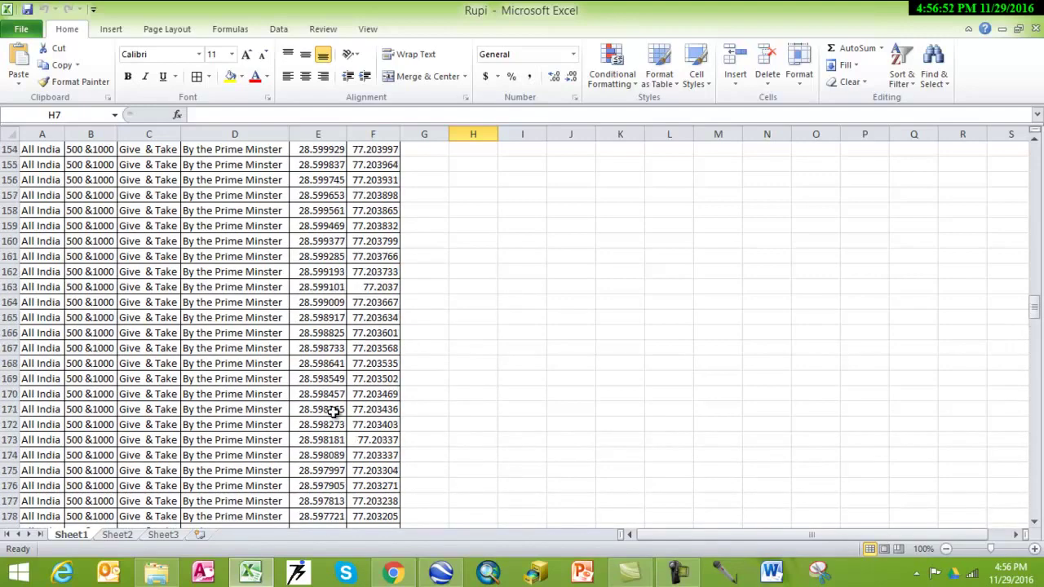
pyautogui.scroll(20, 333, 412)
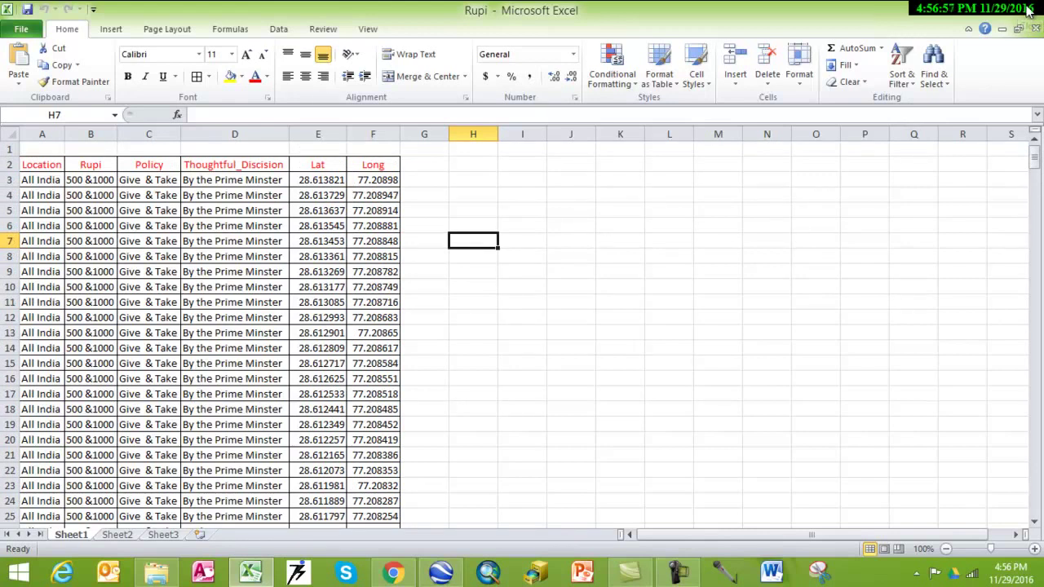
pyautogui.click(37, 169)
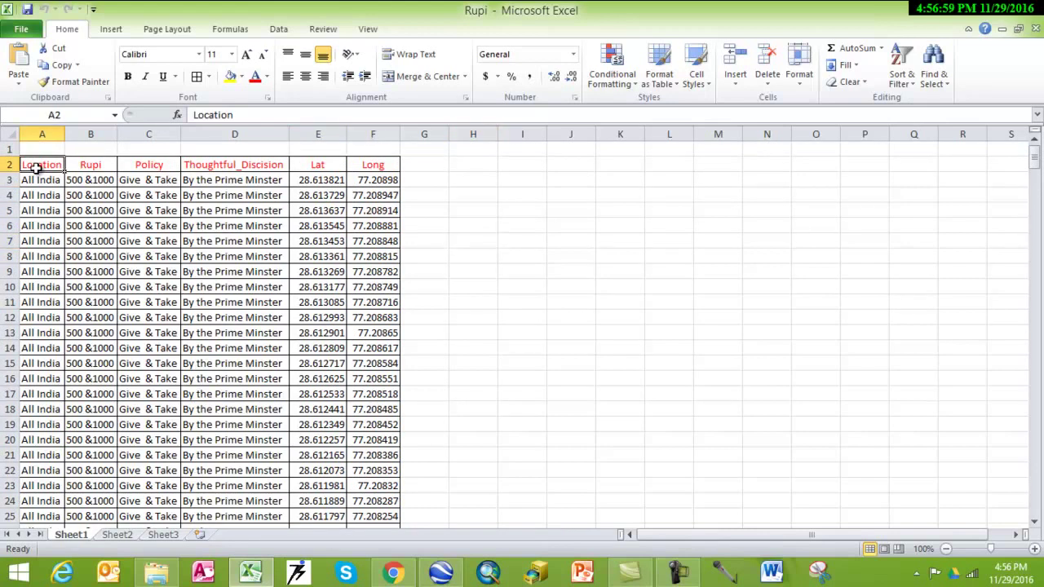
pyautogui.click(90, 167)
pyautogui.click(153, 167)
pyautogui.click(269, 170)
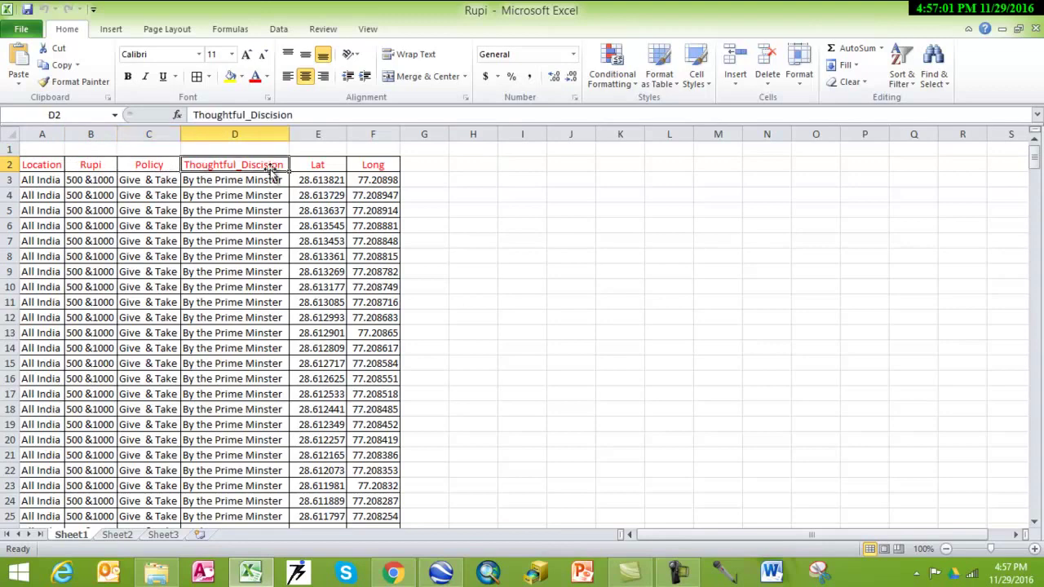
pyautogui.click(314, 173)
pyautogui.click(366, 169)
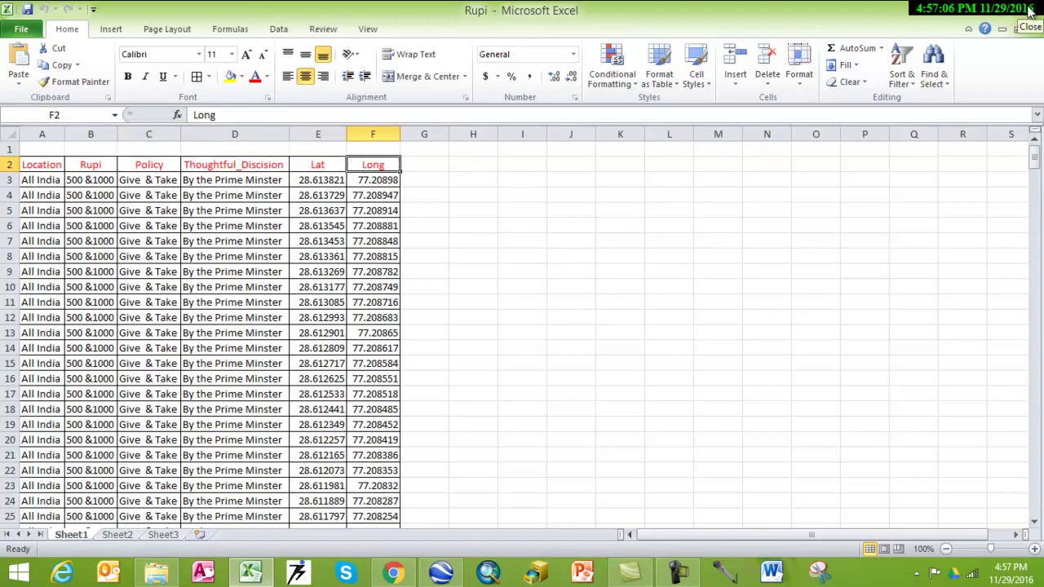
# - Close the Rupi workbook, then switch to ArcMap and show the Catalog
pyautogui.click(1030, 11)
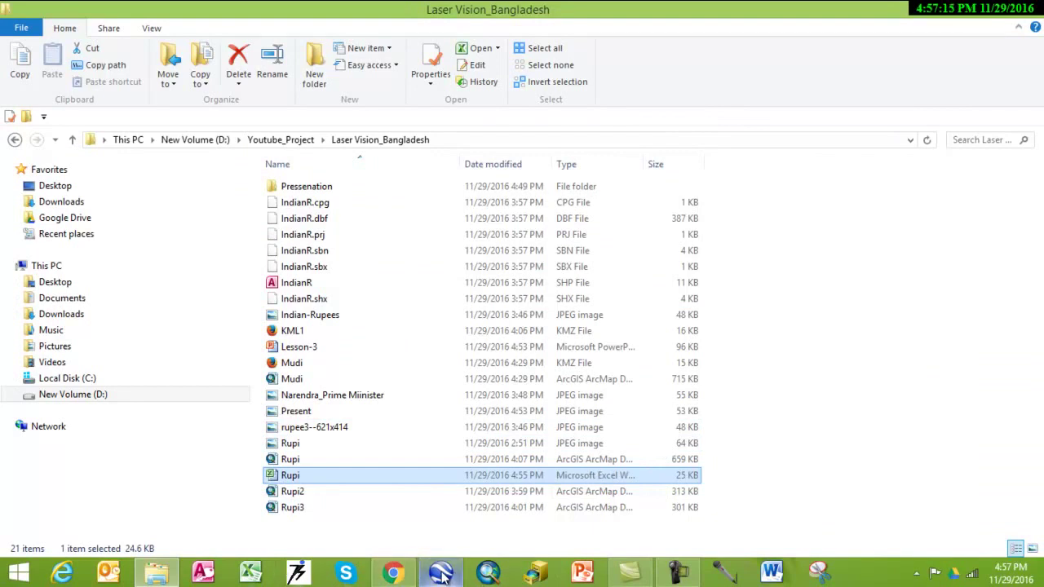
pyautogui.click(490, 573)
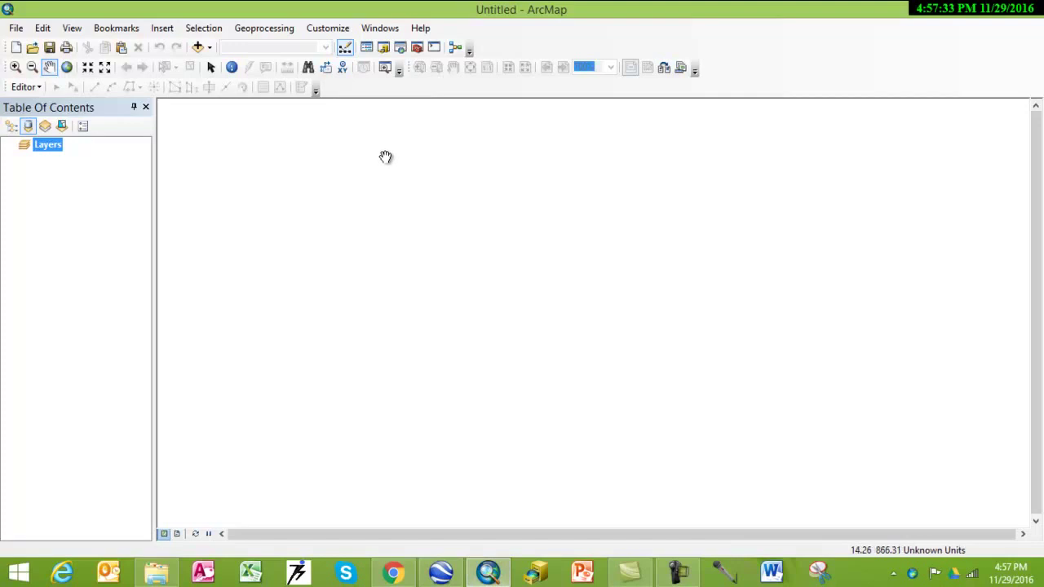
pyautogui.click(388, 49)
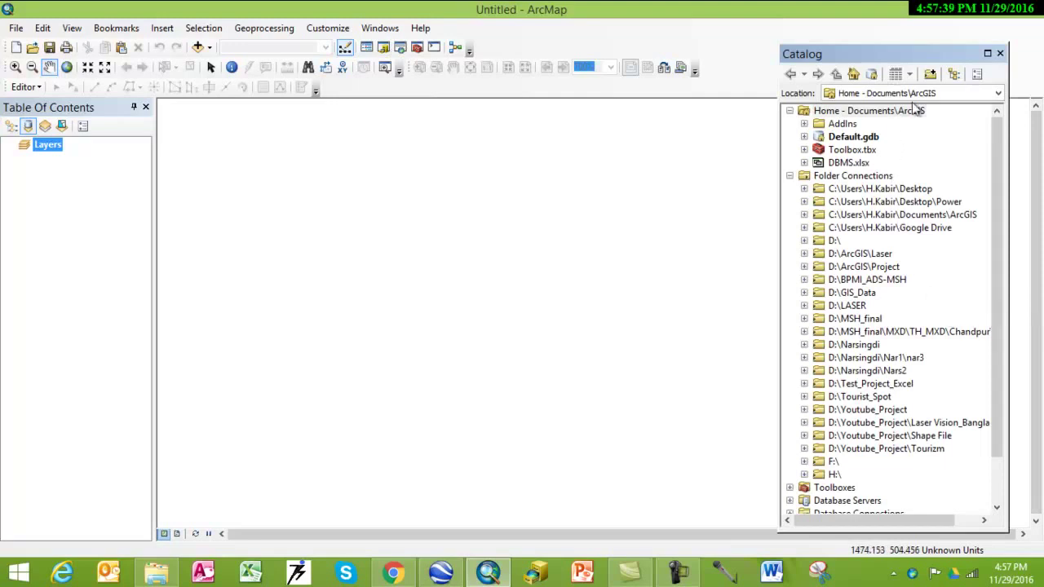
# - Start a new folder connection and browse the D: drive to the Youtube_Project folder
pyautogui.click(930, 74)
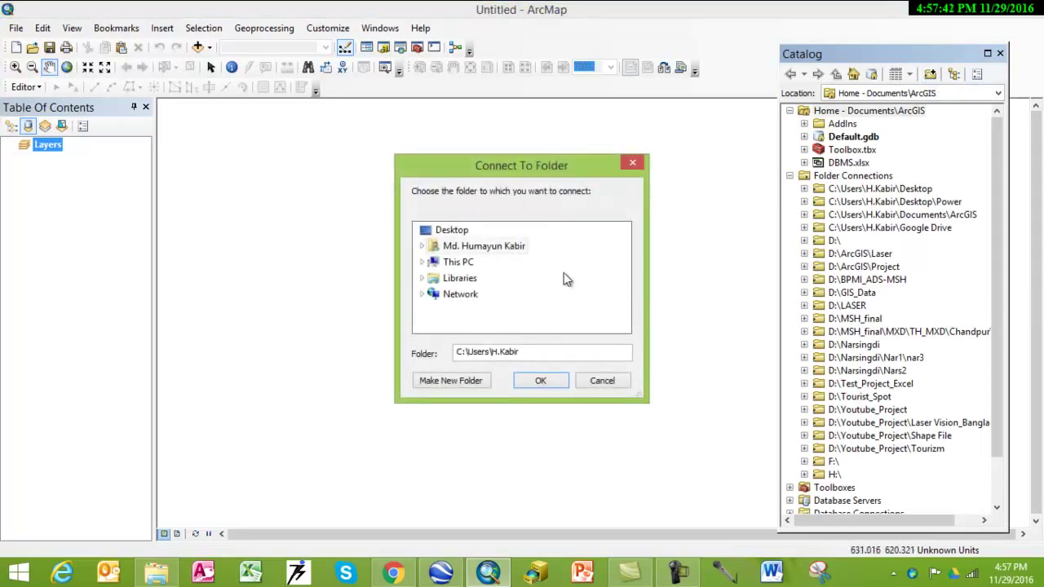
pyautogui.doubleClick(461, 263)
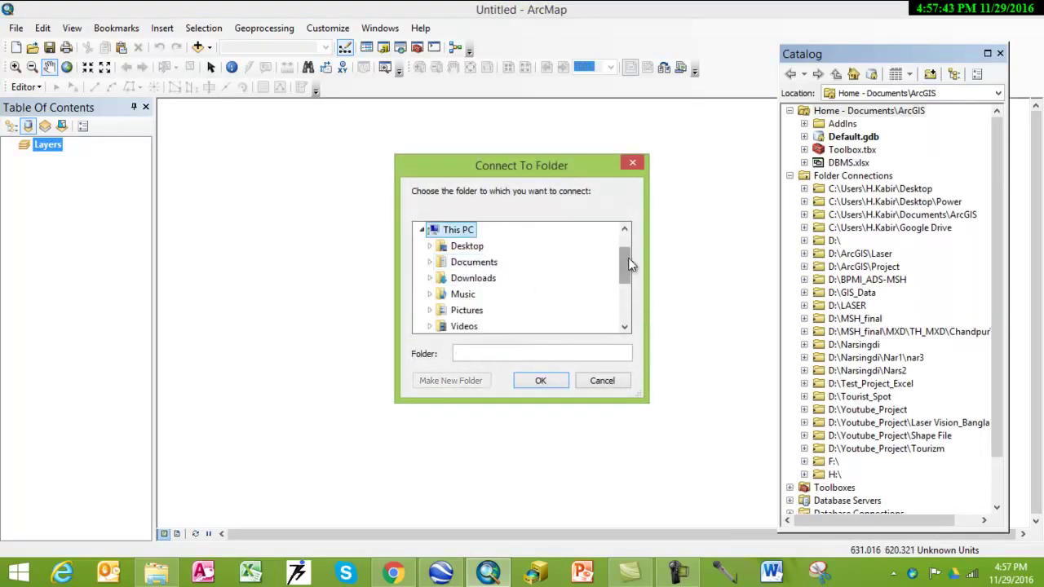
pyautogui.moveTo(628, 262); pyautogui.dragTo(639, 288)
pyautogui.doubleClick(511, 298)
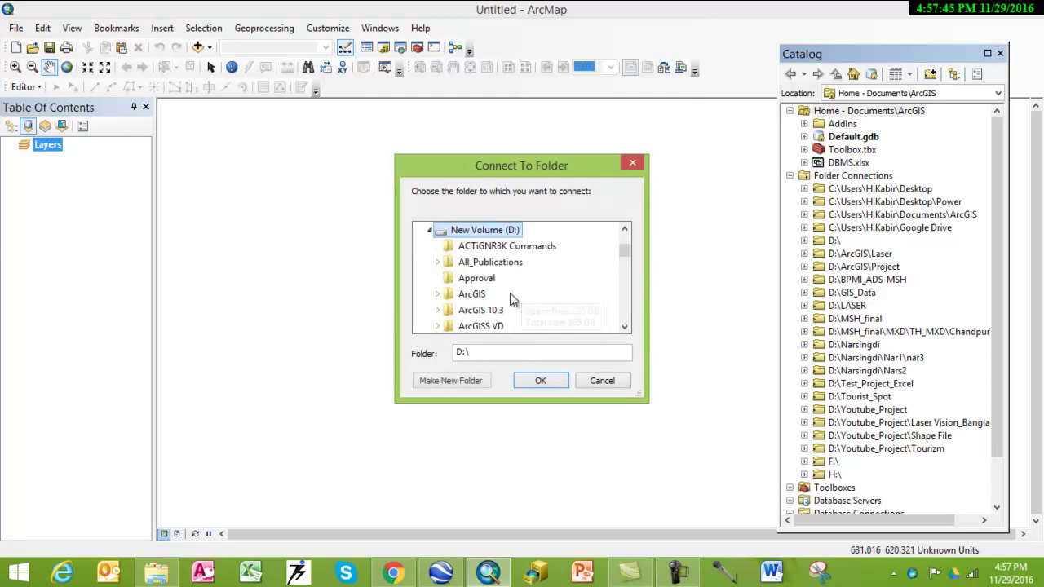
pyautogui.moveTo(625, 249); pyautogui.dragTo(629, 302)
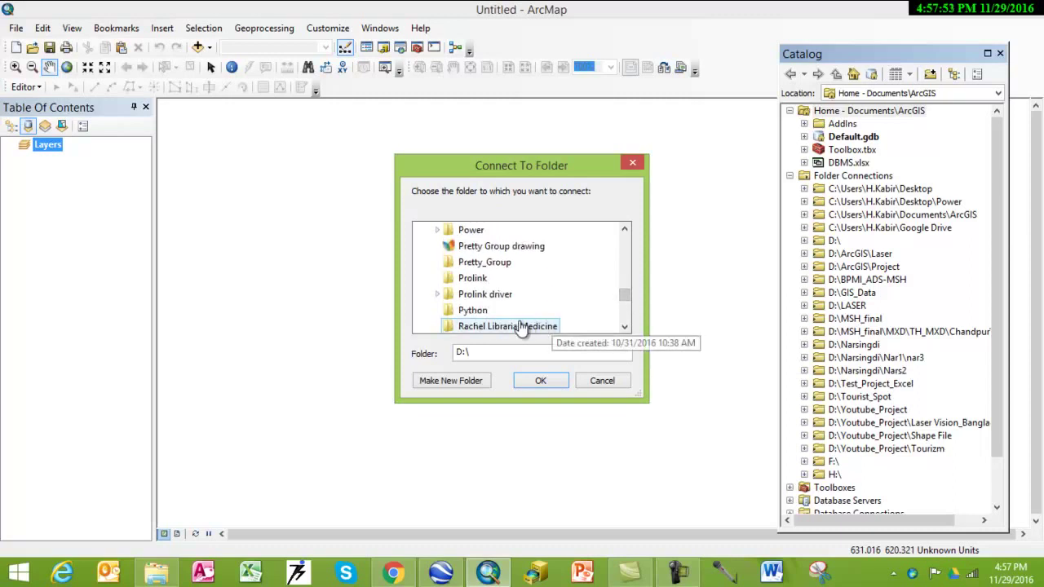
pyautogui.scroll(-5, 522, 328)
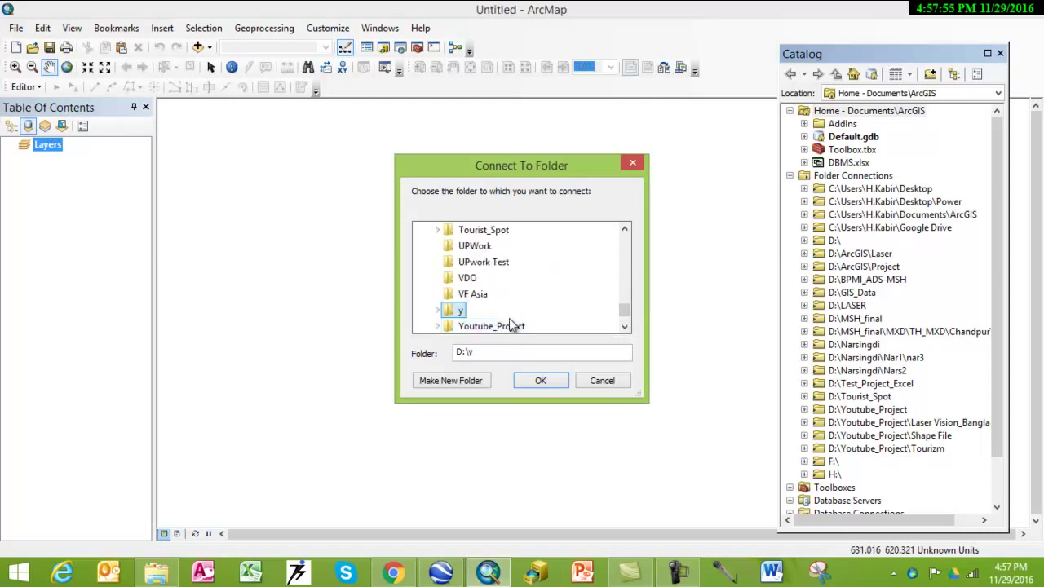
pyautogui.click(499, 327)
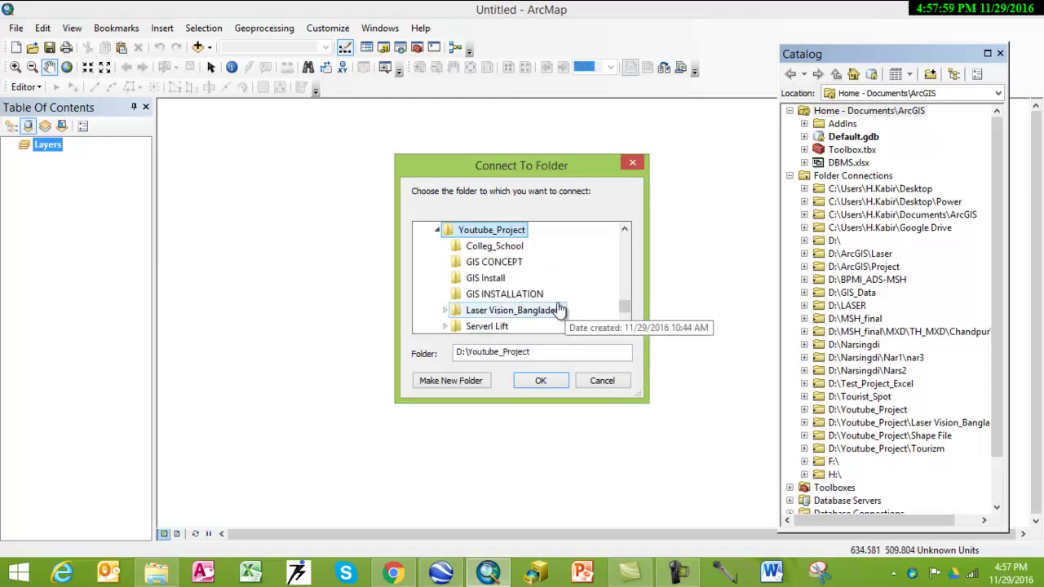
# - Look through the subfolders of Youtube_Project, including Laser Vision_Bangladesh, in the folder connection dialog
pyautogui.scroll(-2, 560, 308)
pyautogui.scroll(1, 558, 306)
pyautogui.click(543, 265)
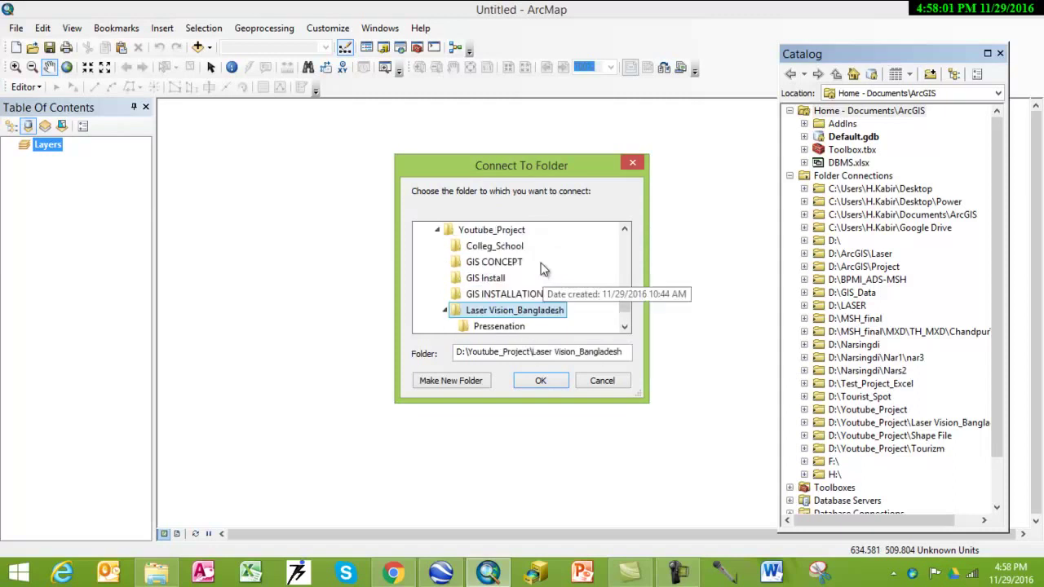
pyautogui.scroll(-1, 560, 306)
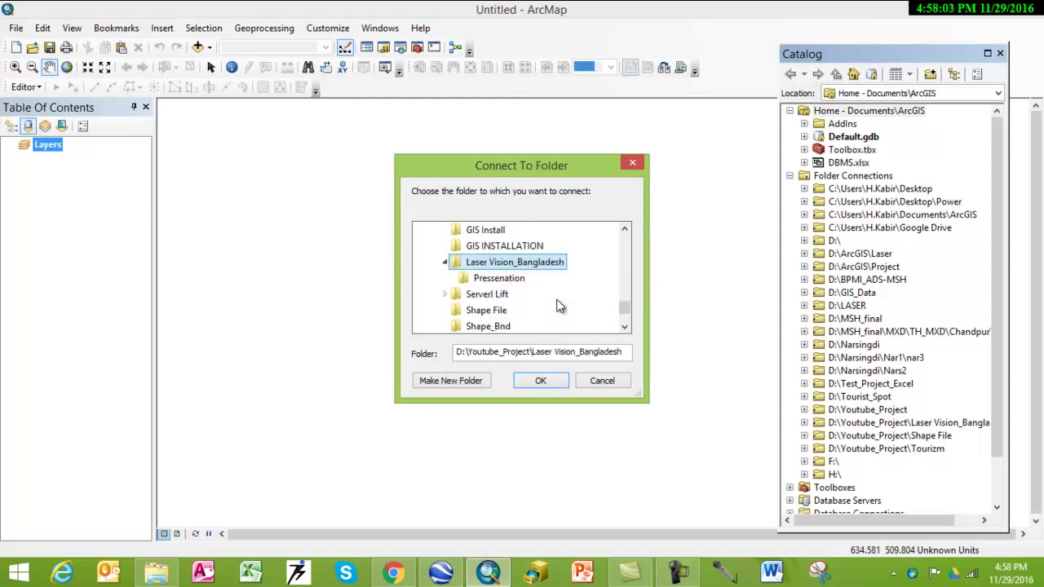
pyautogui.scroll(-2, 560, 306)
pyautogui.scroll(1, 560, 306)
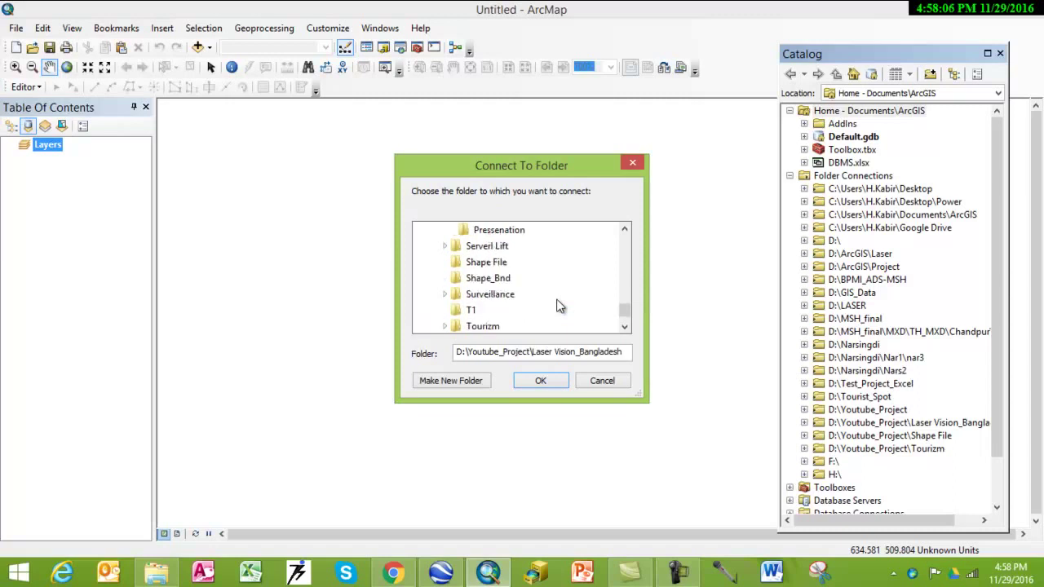
pyautogui.scroll(1, 559, 306)
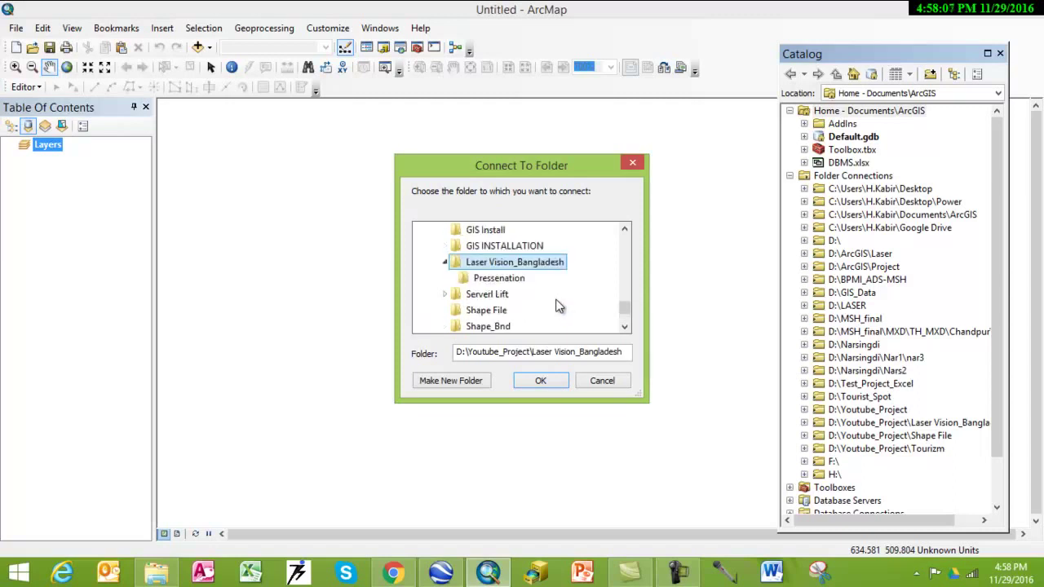
pyautogui.scroll(-1, 559, 306)
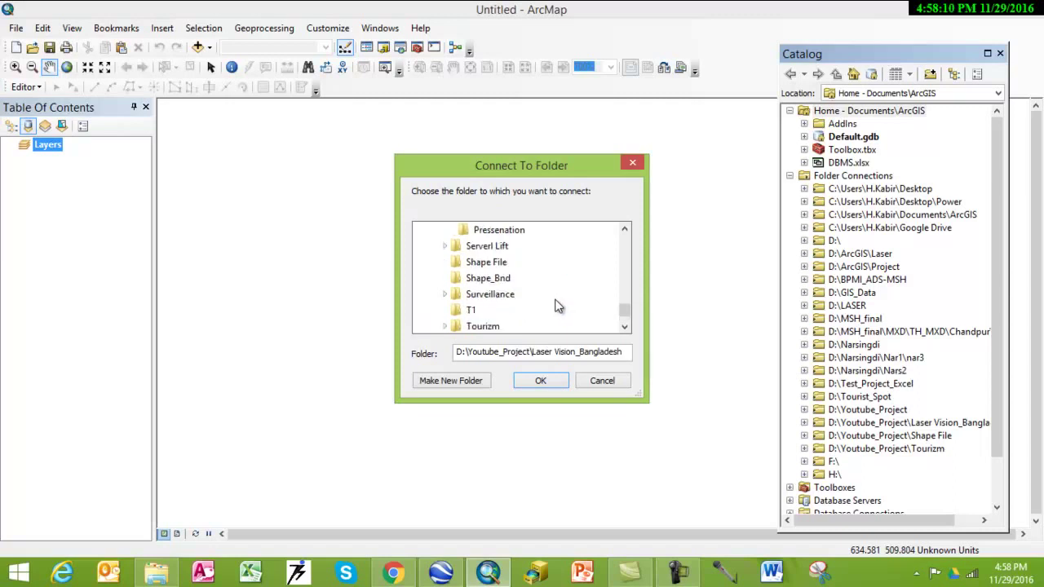
pyautogui.scroll(1, 557, 306)
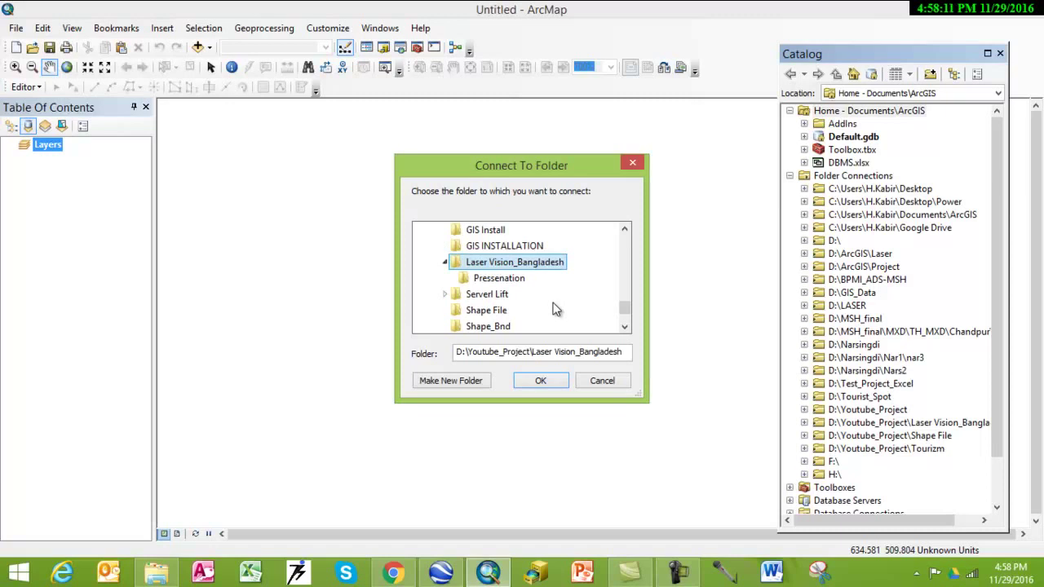
pyautogui.scroll(2, 481, 282)
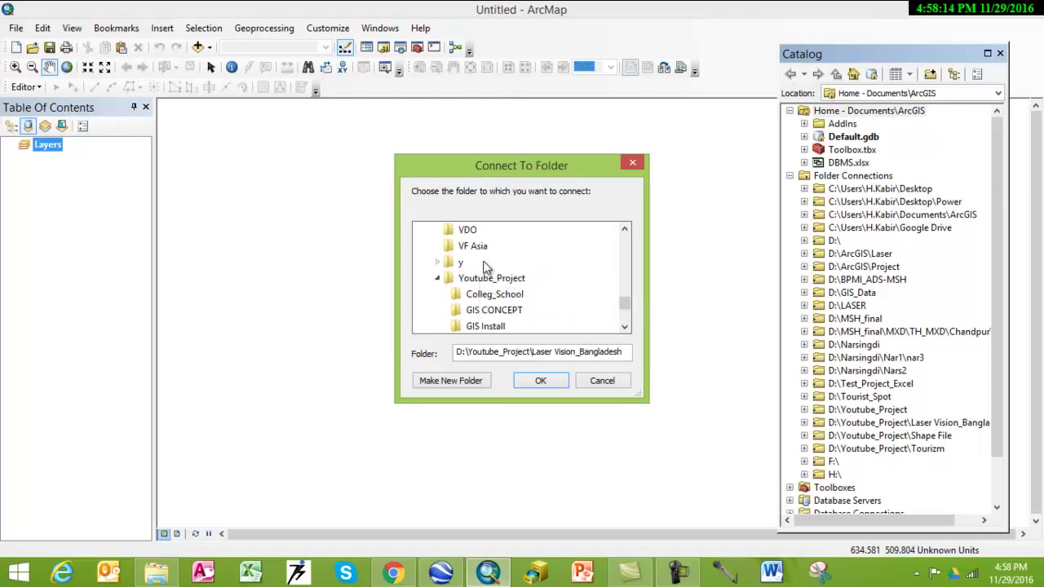
# - Collapse Youtube_Project and connect to D:\Youtube_Project
pyautogui.click(437, 278)
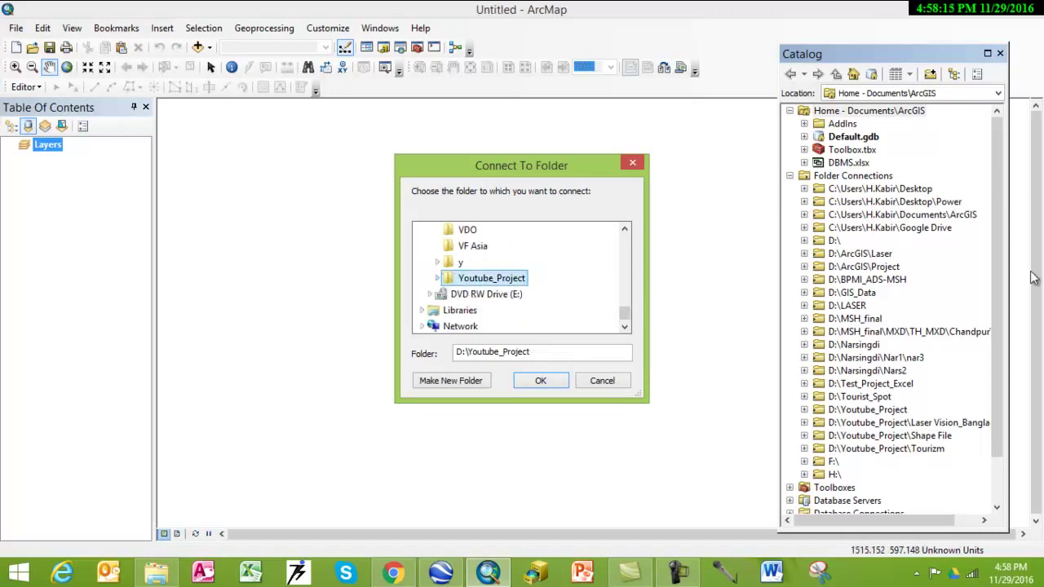
pyautogui.click(530, 381)
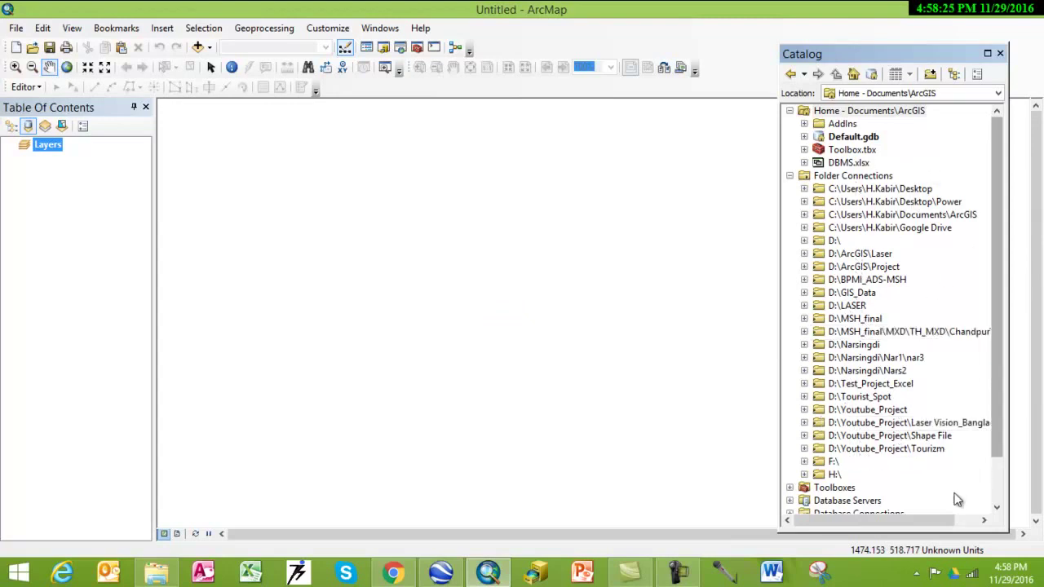
# - Add Sheet1$ of Rupi.xlsx from the connected Laser Vision_Bangladesh folder to the map's layers
pyautogui.click(804, 423)
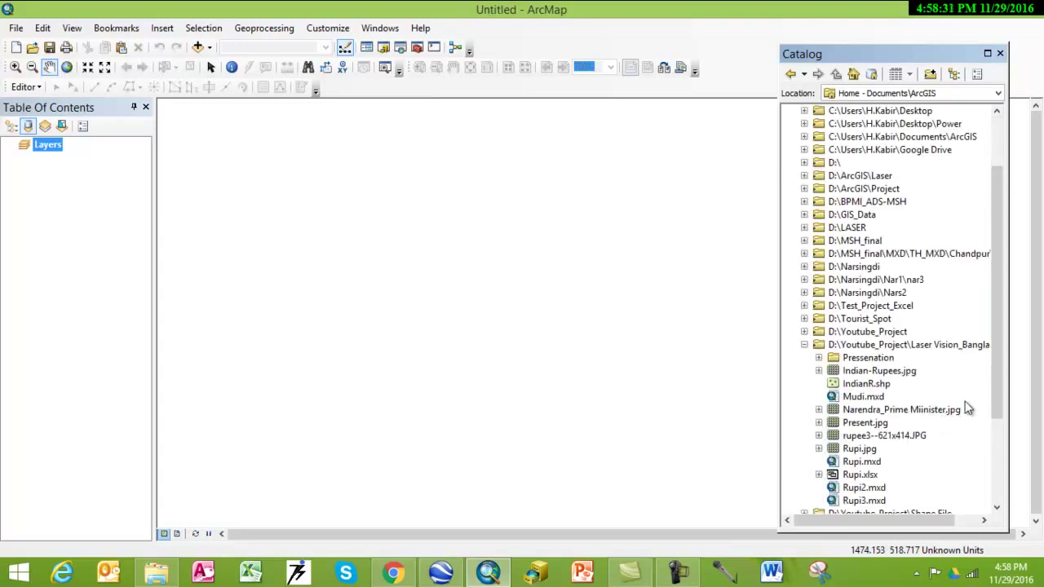
pyautogui.moveTo(993, 386); pyautogui.dragTo(997, 441)
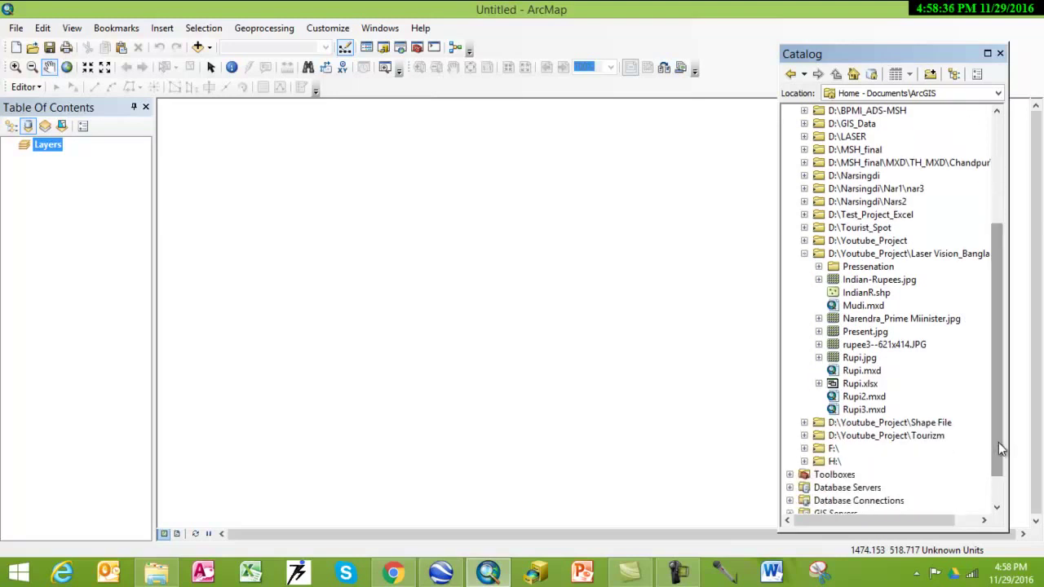
pyautogui.click(818, 383)
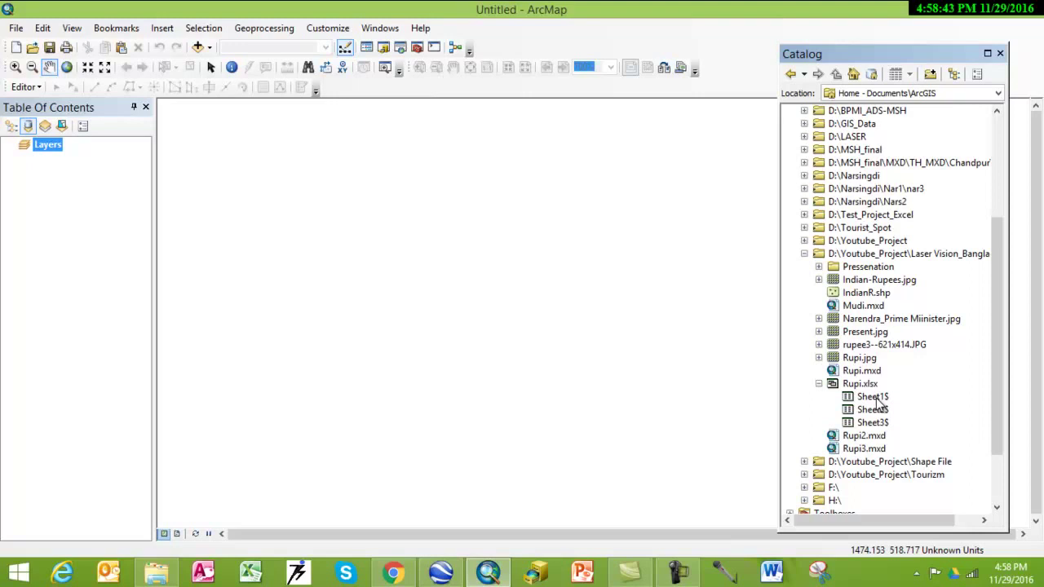
pyautogui.moveTo(873, 397); pyautogui.dragTo(137, 240)
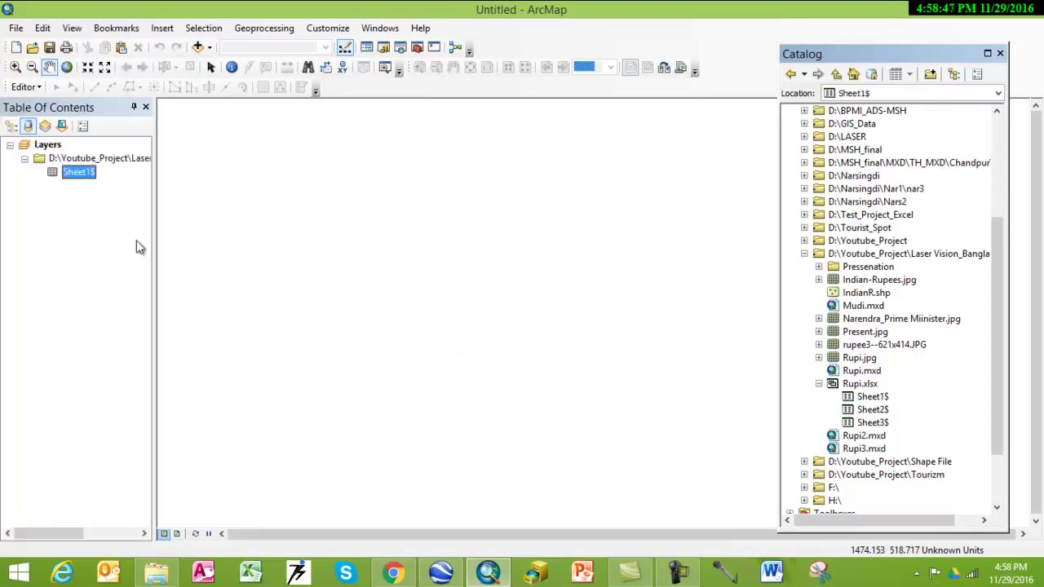
# - Set up Display XY Data for the Sheet1$ table with Long as the X field and Lat as the Y field
pyautogui.rightClick(78, 172)
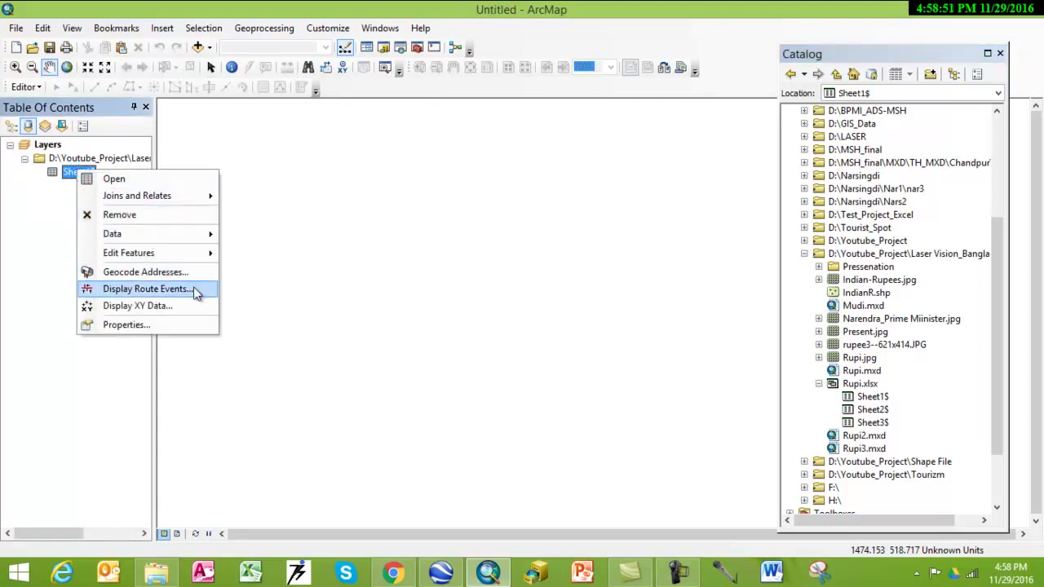
pyautogui.click(181, 308)
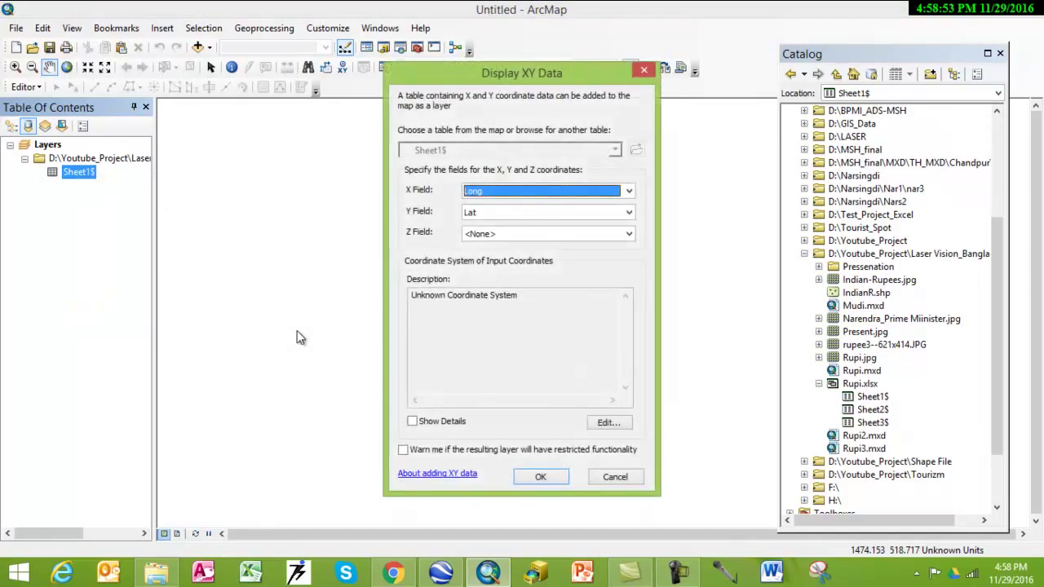
pyautogui.click(571, 191)
pyautogui.click(562, 201)
pyautogui.click(558, 211)
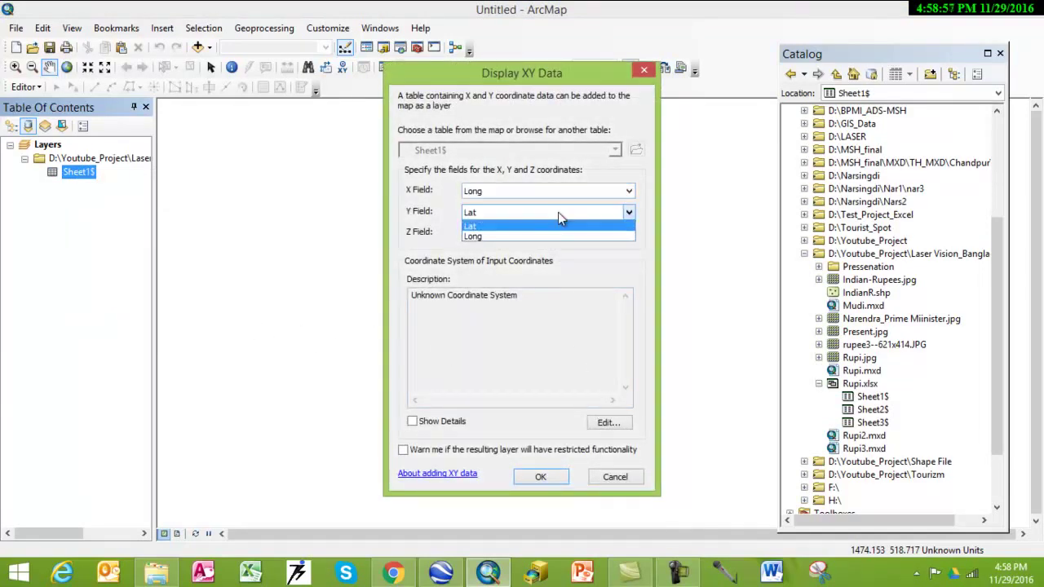
pyautogui.click(559, 216)
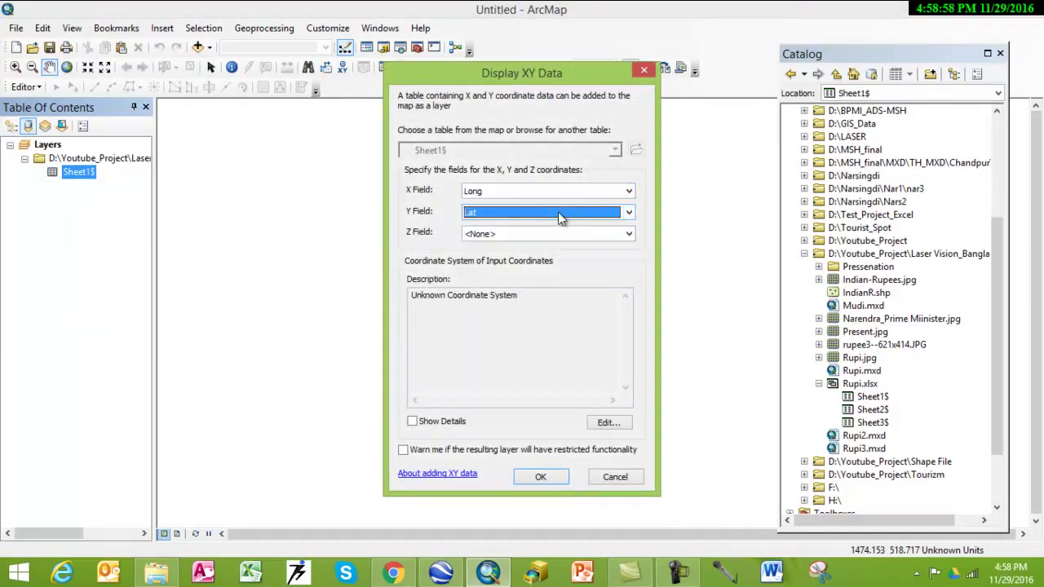
# - Set the coordinate system of the XY input data to the geographic system WGS 1984 from the World group
pyautogui.click(608, 423)
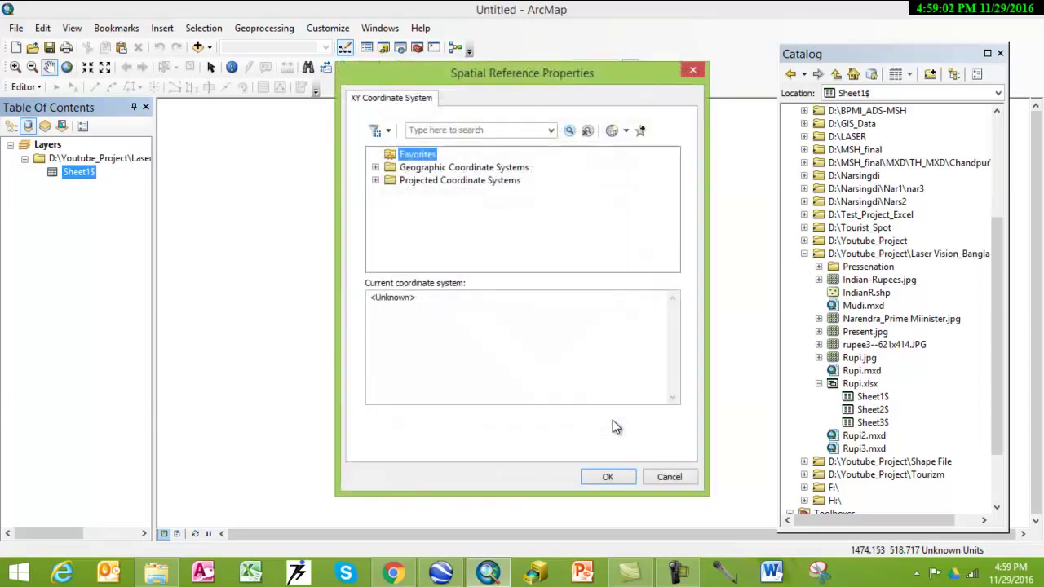
pyautogui.click(449, 170)
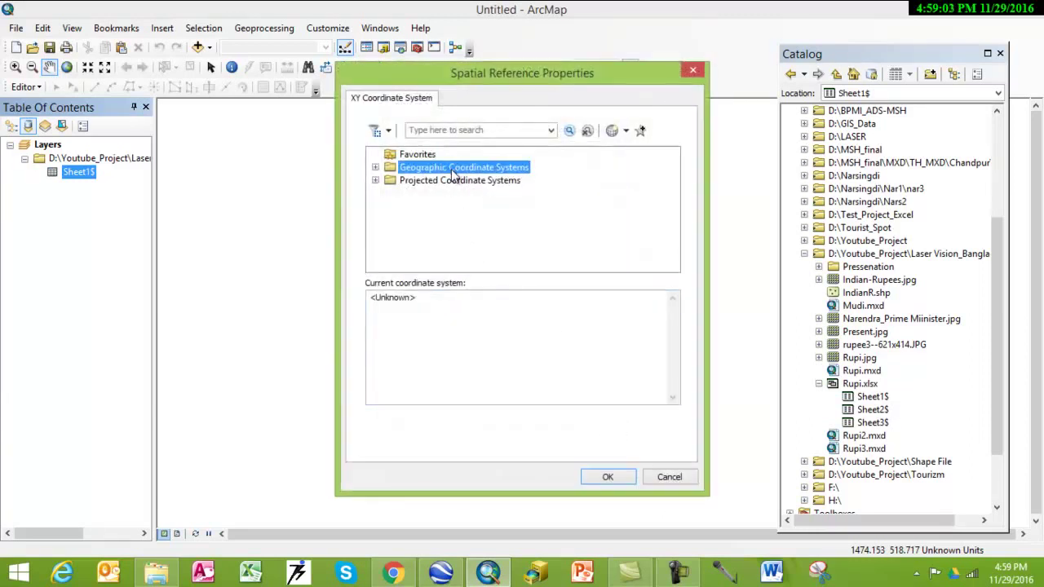
pyautogui.click(436, 181)
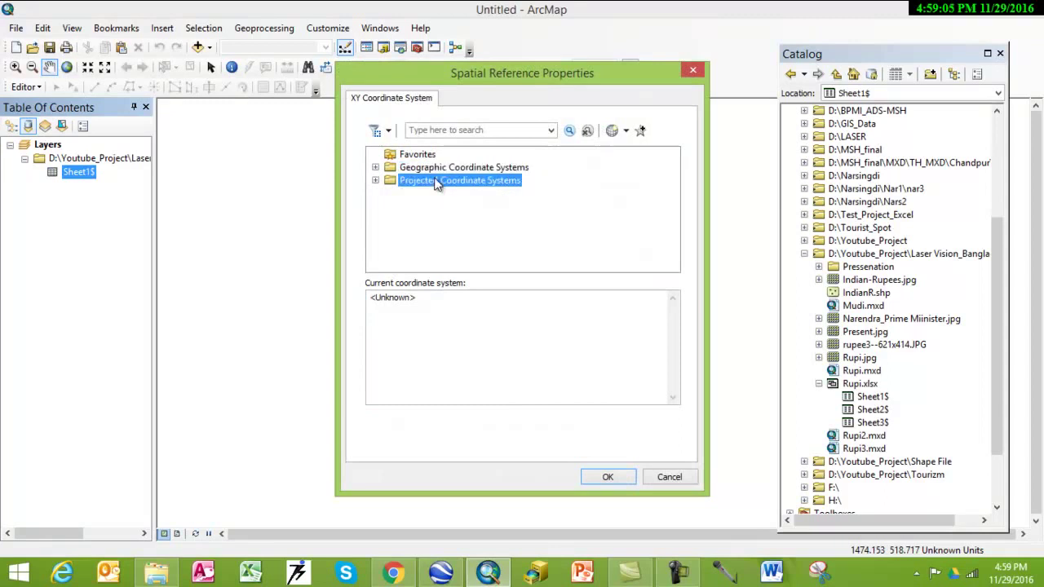
pyautogui.click(376, 168)
pyautogui.moveTo(671, 198); pyautogui.dragTo(679, 268)
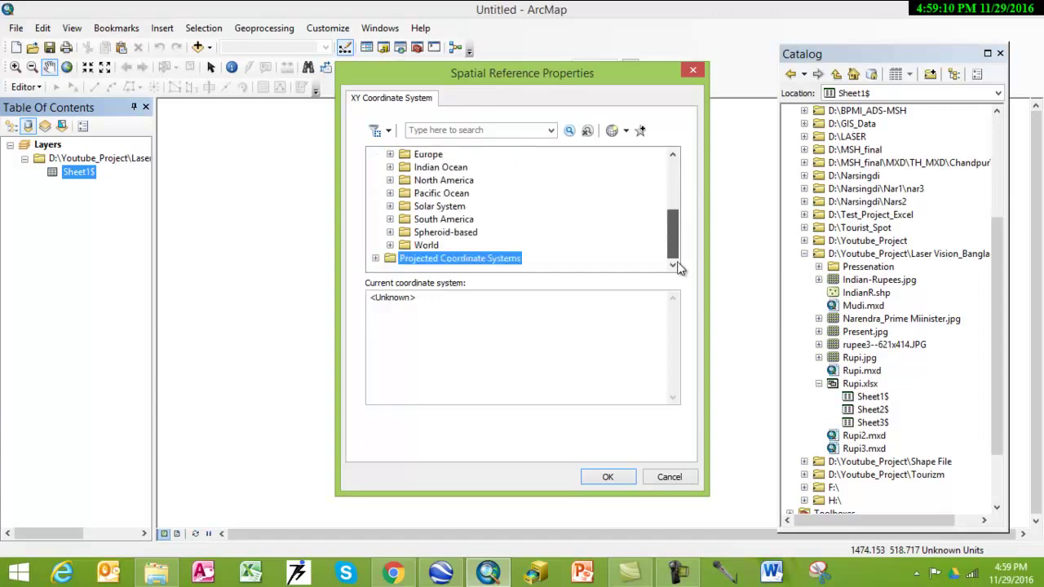
pyautogui.click(390, 245)
pyautogui.moveTo(672, 219); pyautogui.dragTo(676, 266)
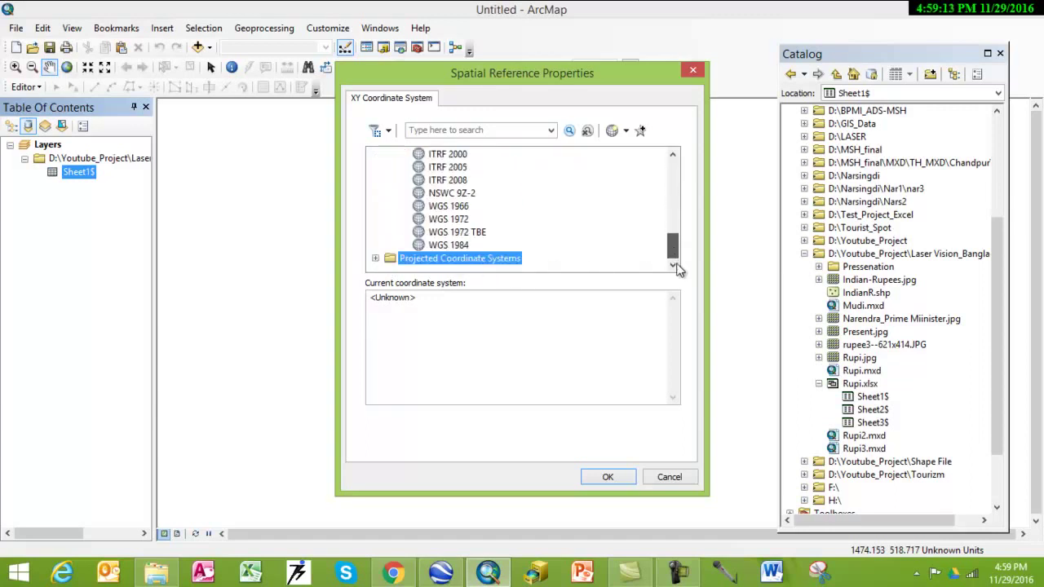
pyautogui.click(458, 244)
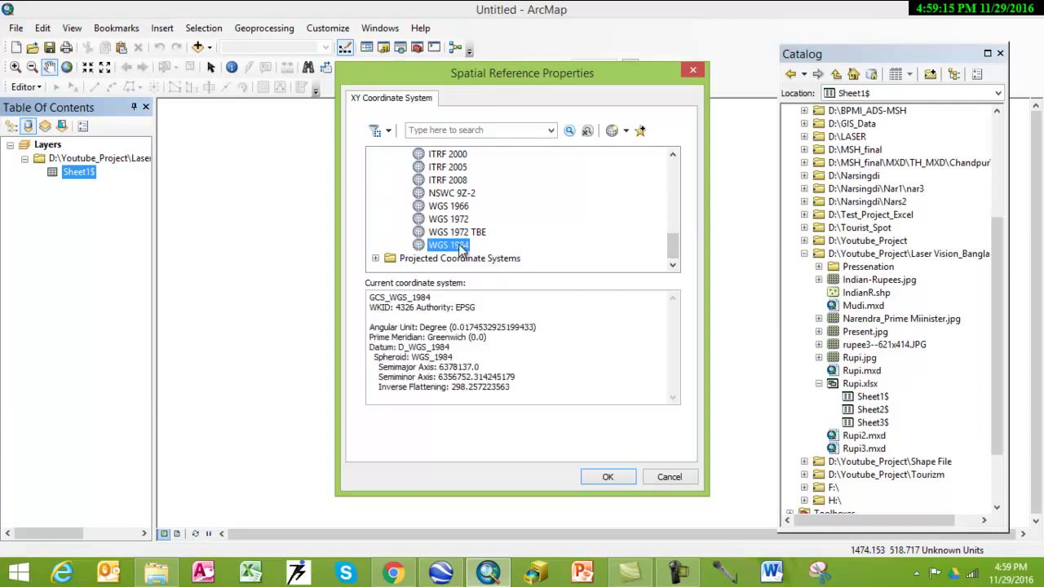
pyautogui.click(608, 477)
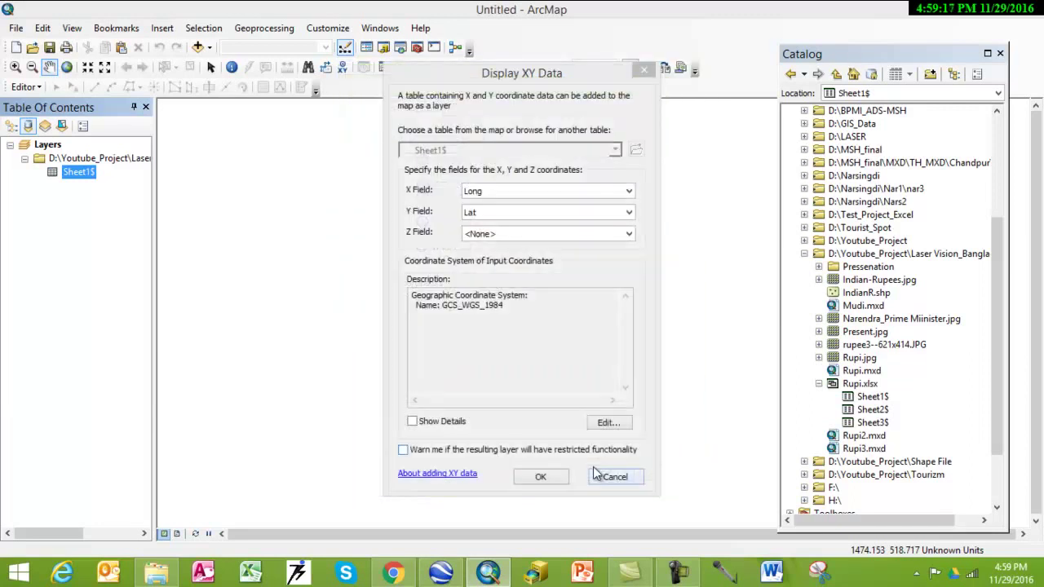
# - Display the XY points on the map and remove the Sheet1$ table from the layers
pyautogui.click(542, 477)
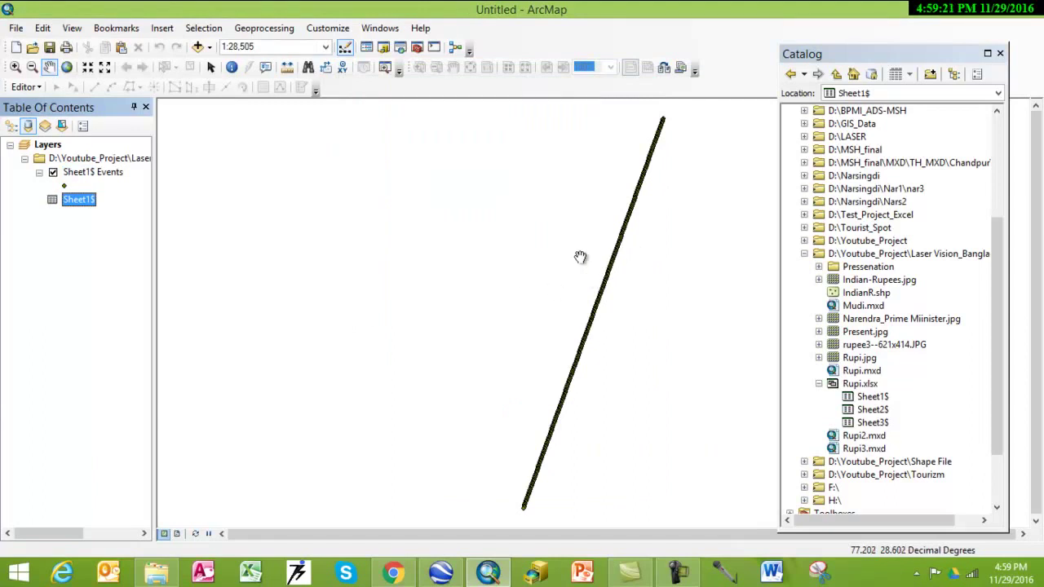
pyautogui.scroll(1, 580, 258)
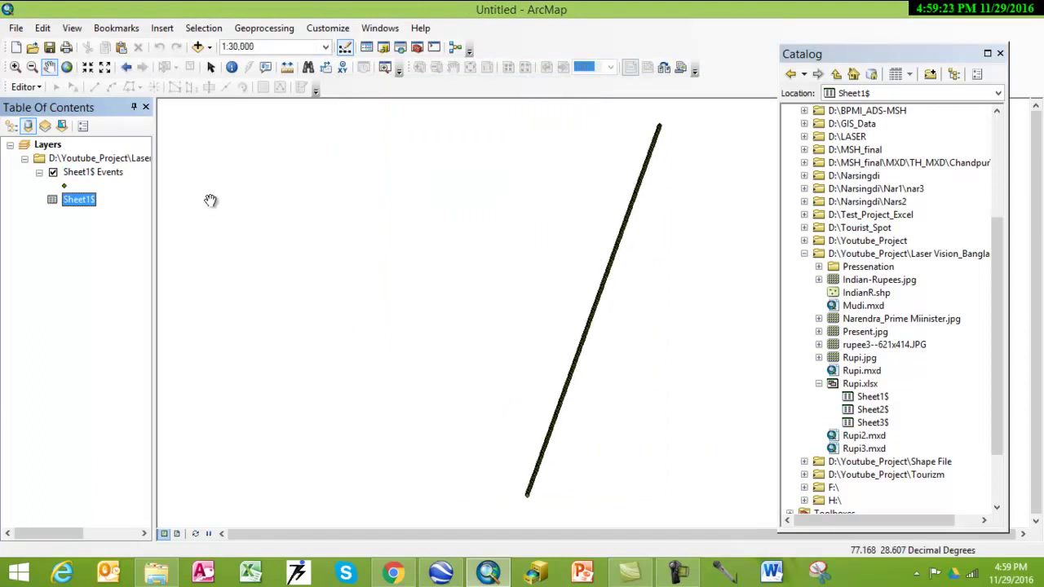
pyautogui.rightClick(85, 202)
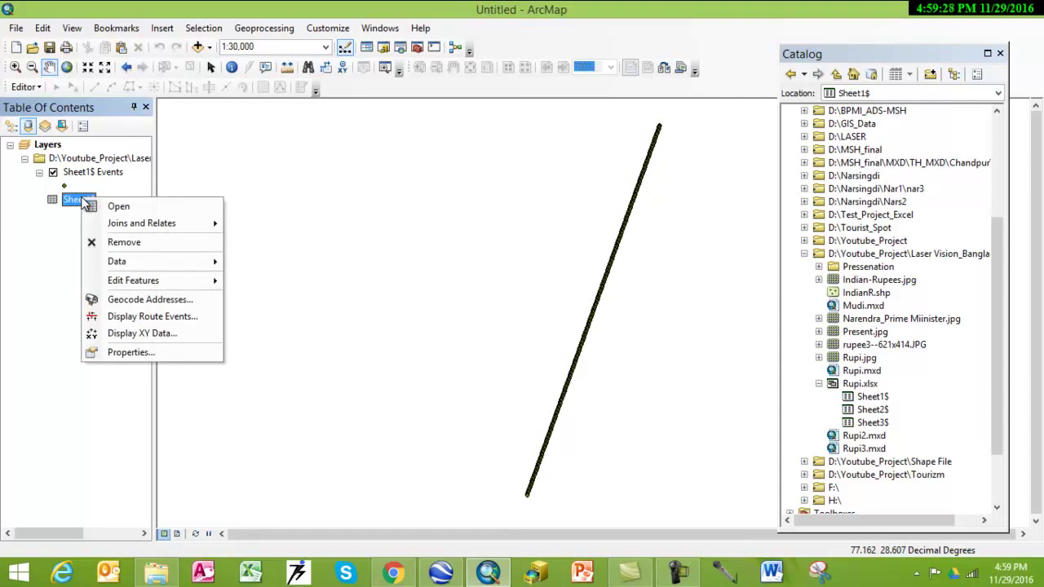
pyautogui.click(127, 241)
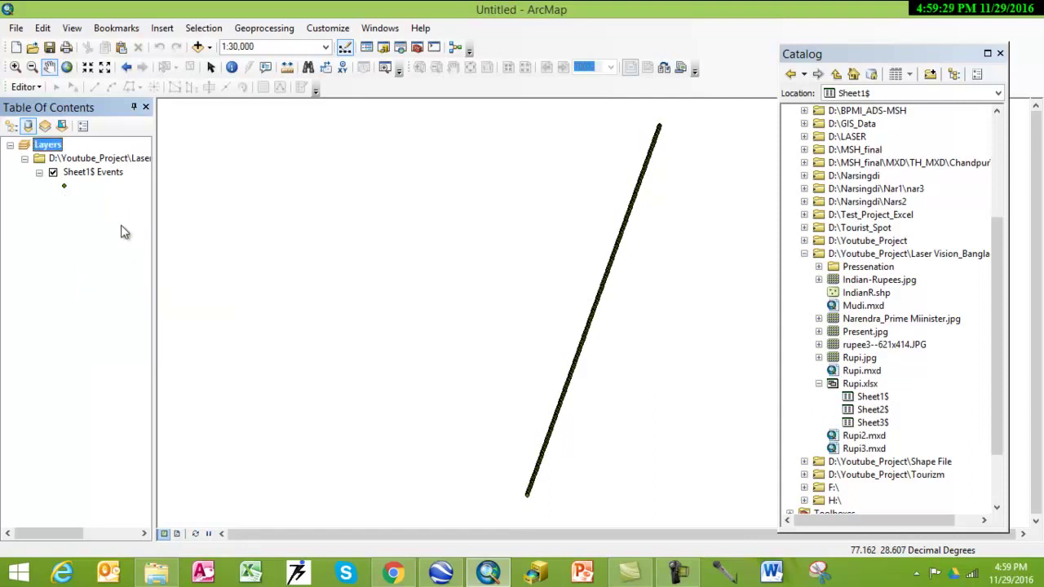
# - Export all features of the Sheet1$ Events layer to a shapefile named BD.shp in the Laser Vision_Bangladesh folder
pyautogui.click(112, 174)
pyautogui.rightClick(111, 171)
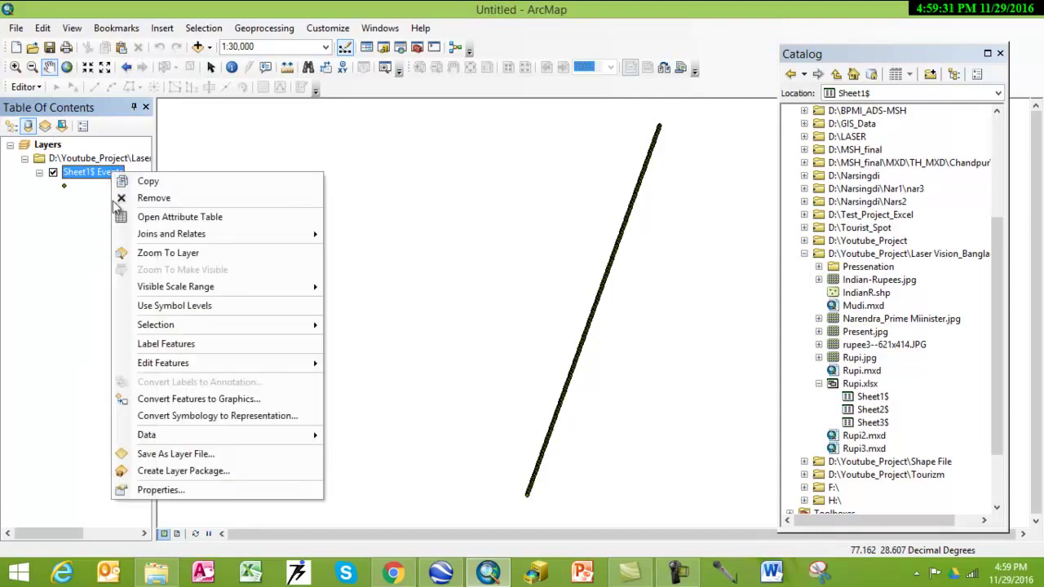
pyautogui.moveTo(183, 434)
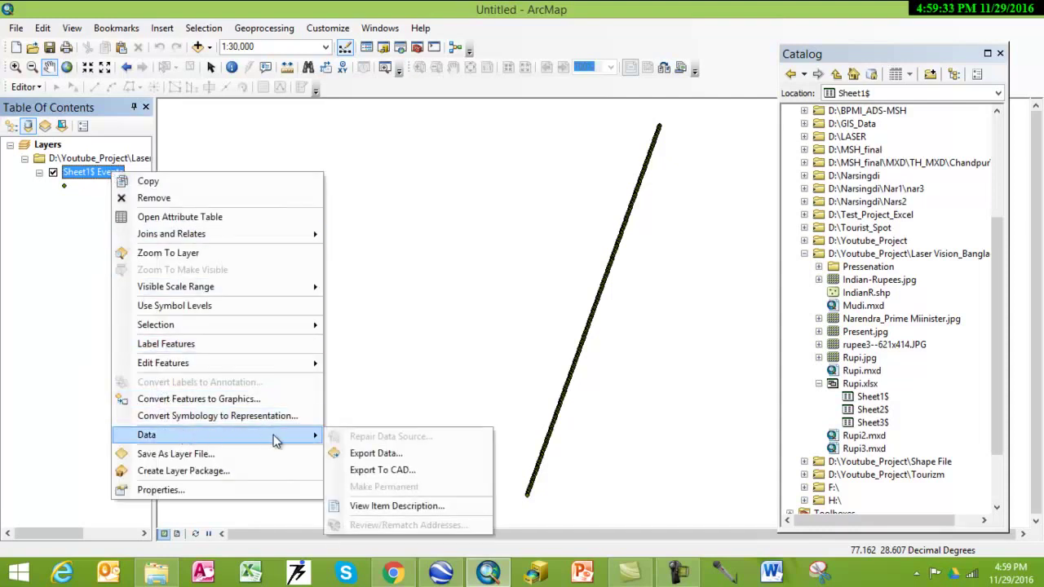
pyautogui.click(352, 452)
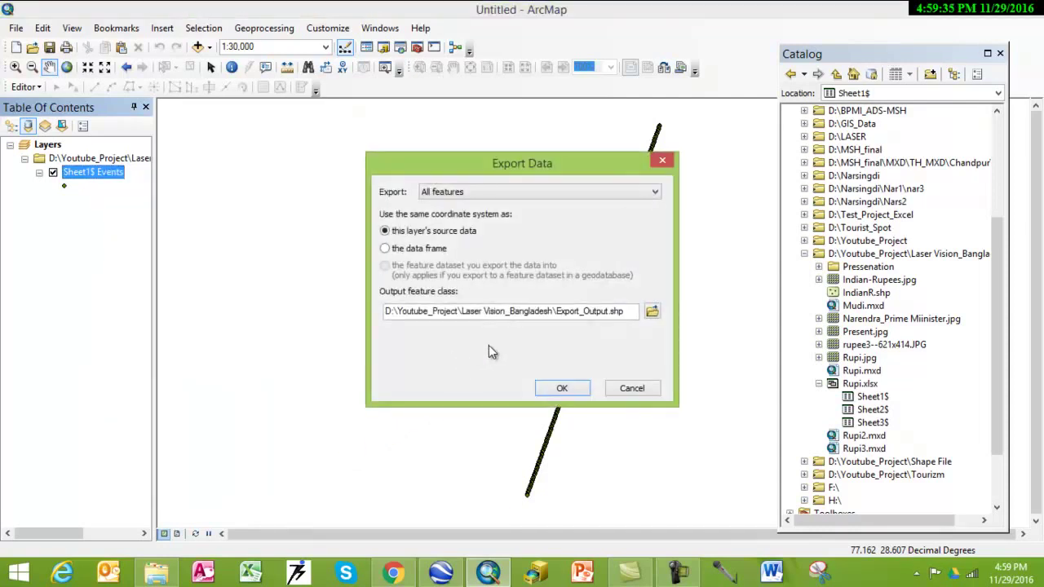
pyautogui.click(652, 315)
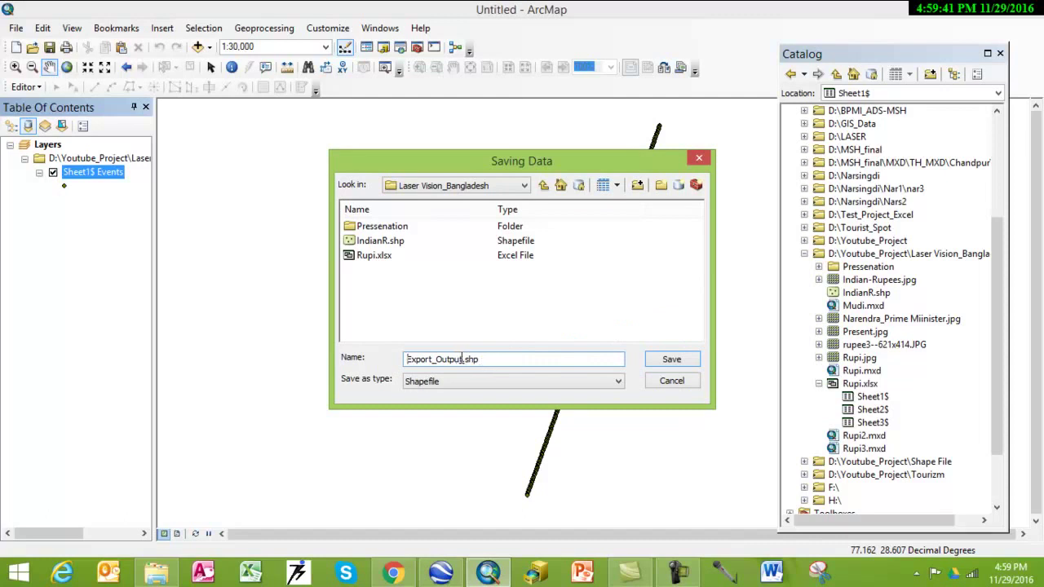
pyautogui.moveTo(462, 359); pyautogui.dragTo(378, 357)
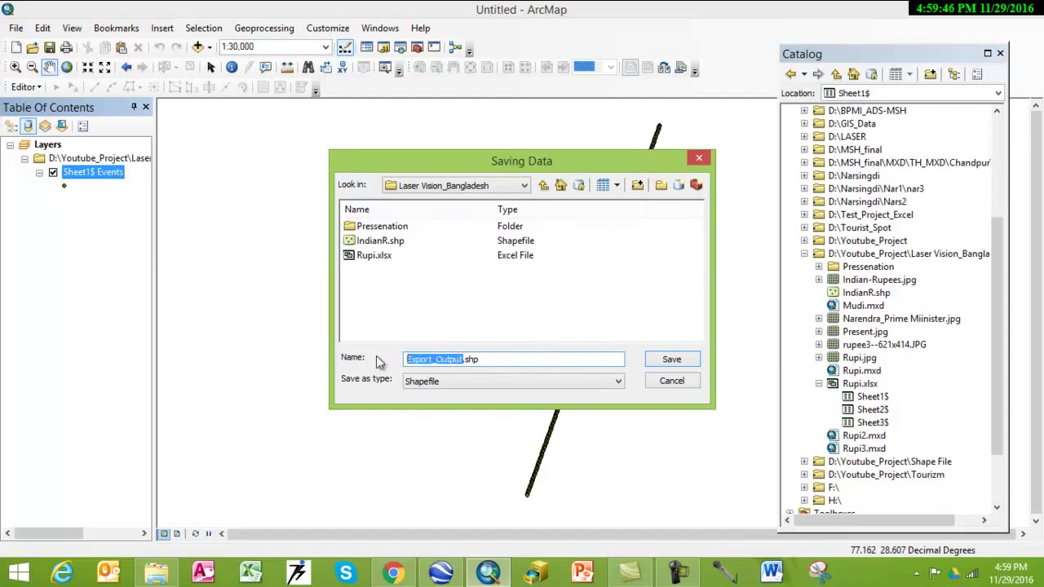
pyautogui.write('BD')
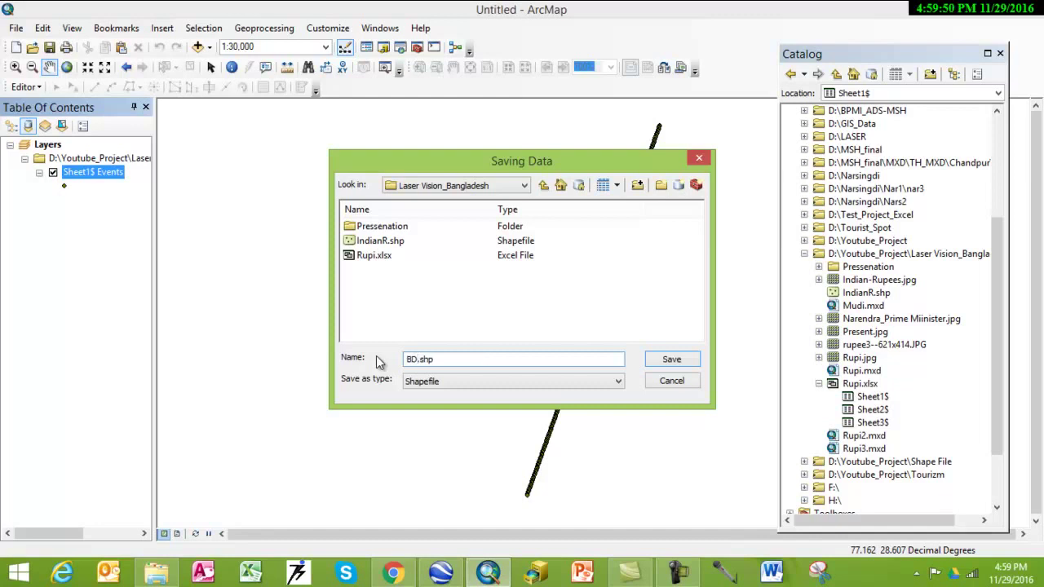
pyautogui.click(677, 365)
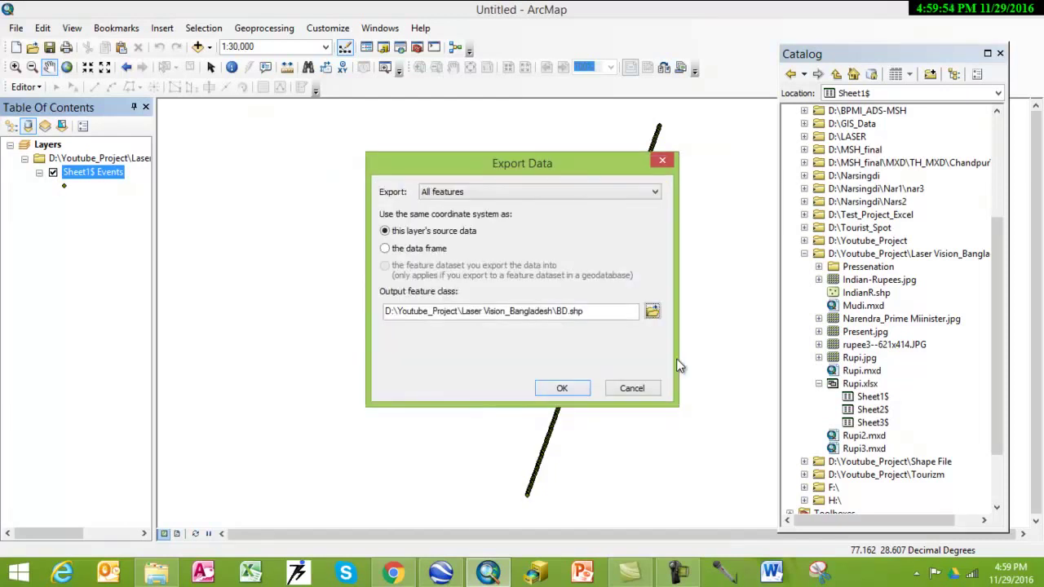
pyautogui.click(574, 388)
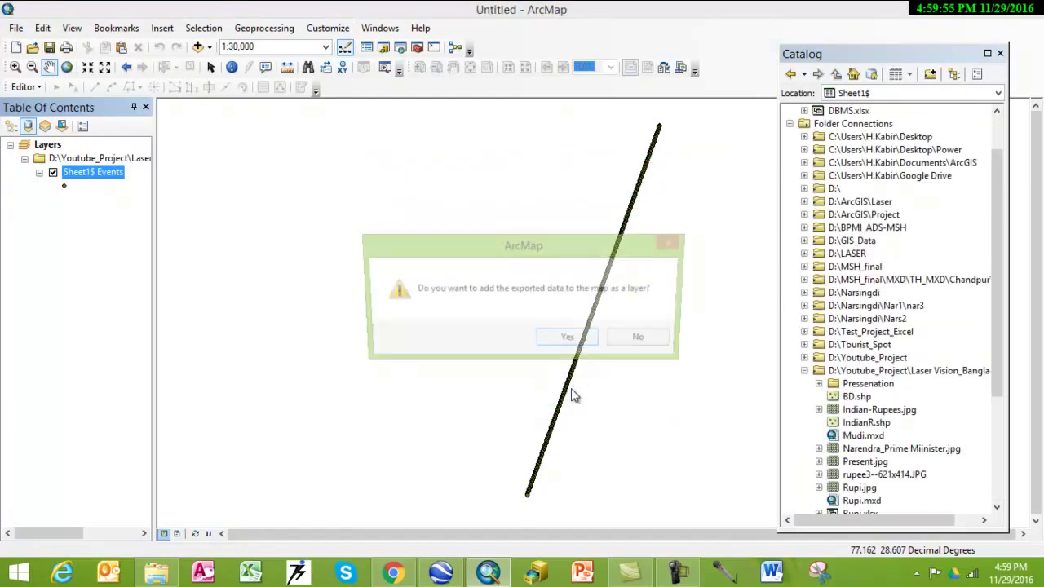
# - Add the exported data to the map as a layer and remove the Sheet1$ Events layer
pyautogui.click(568, 345)
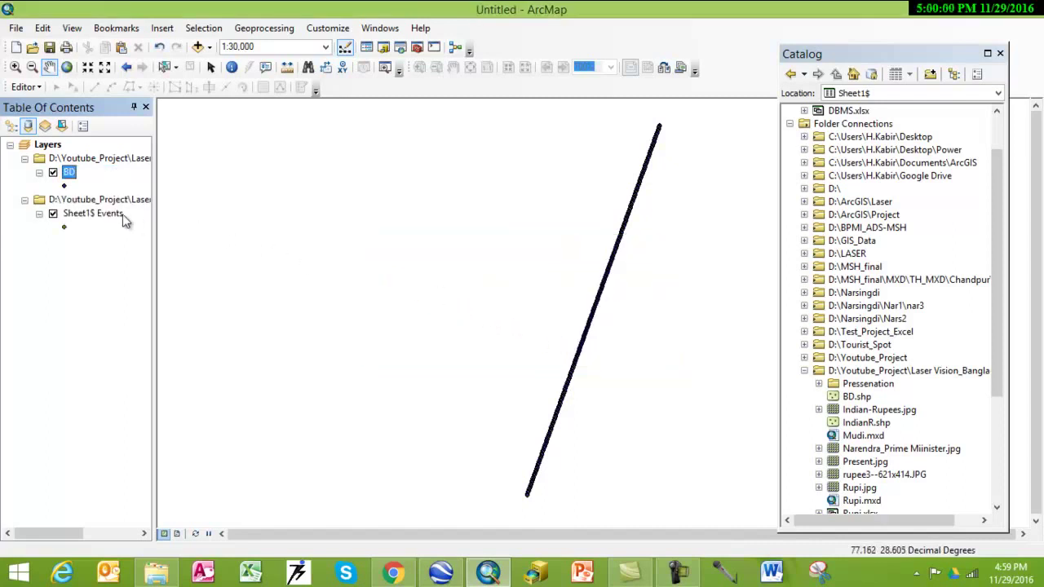
pyautogui.rightClick(124, 215)
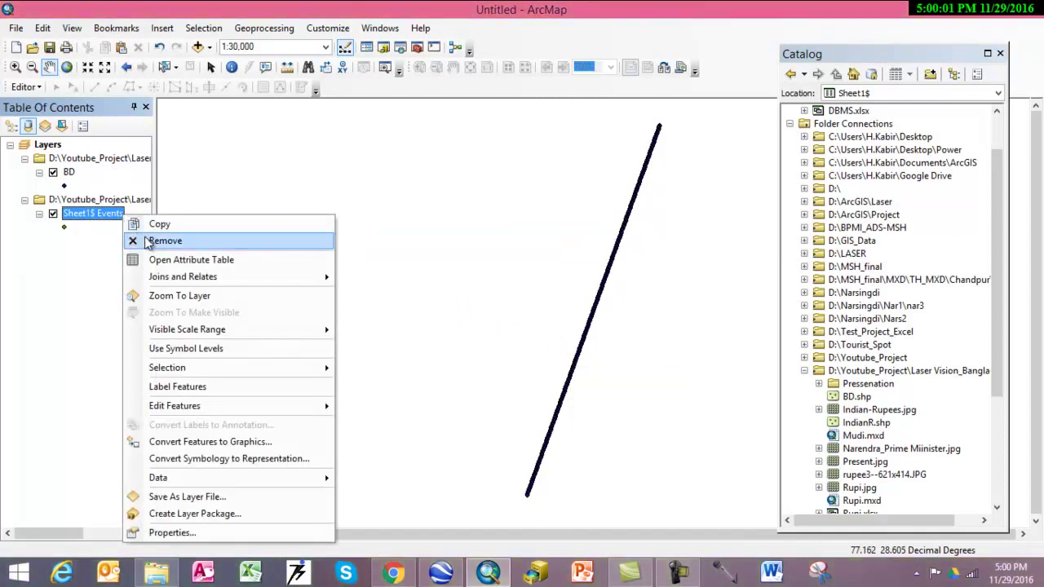
pyautogui.click(148, 242)
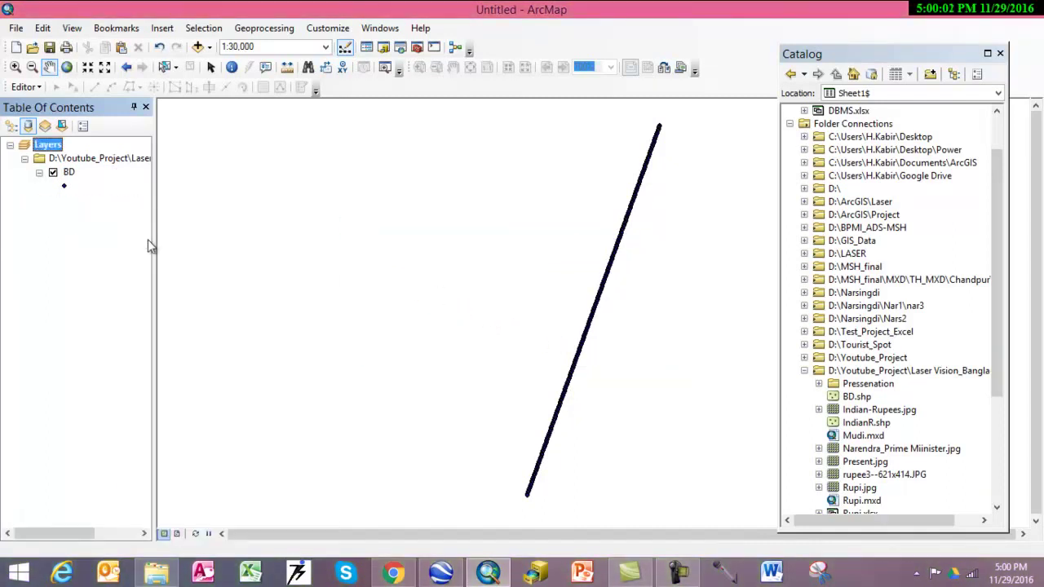
# - Turn on feature labels for the BD layer, using Location as the label field
pyautogui.click(69, 173)
pyautogui.doubleClick(73, 175)
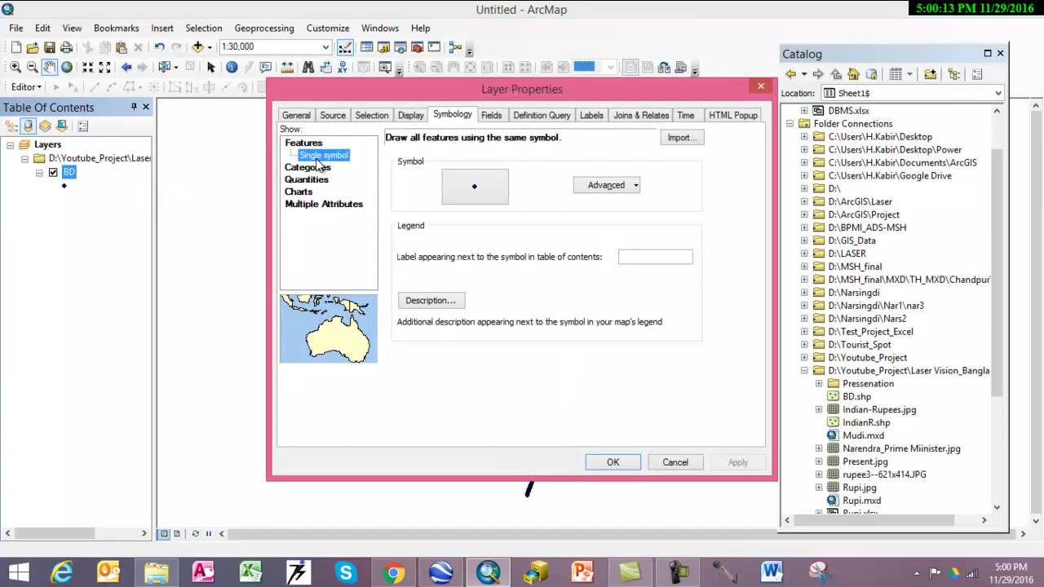
pyautogui.click(594, 115)
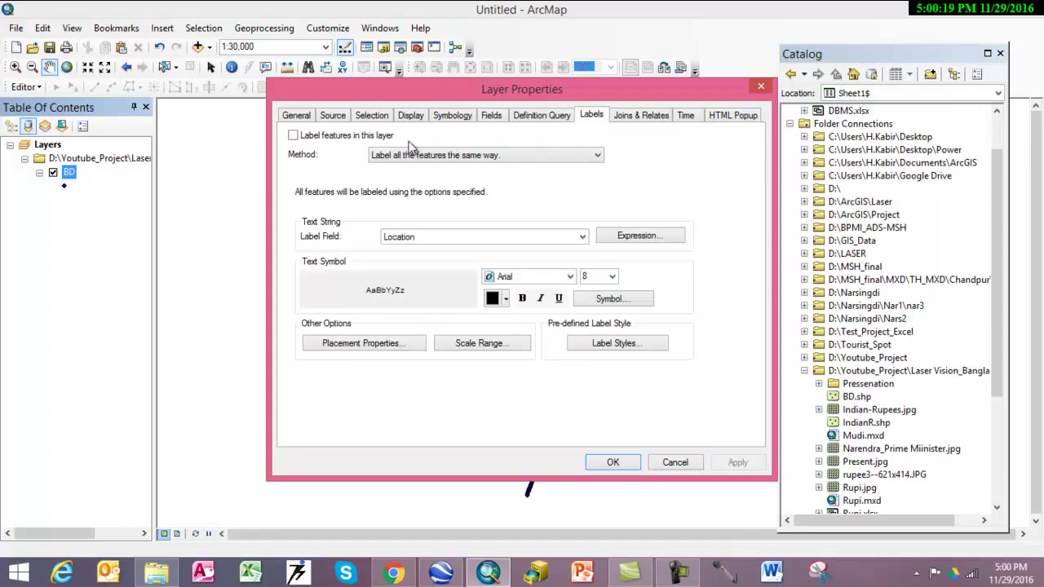
pyautogui.click(293, 136)
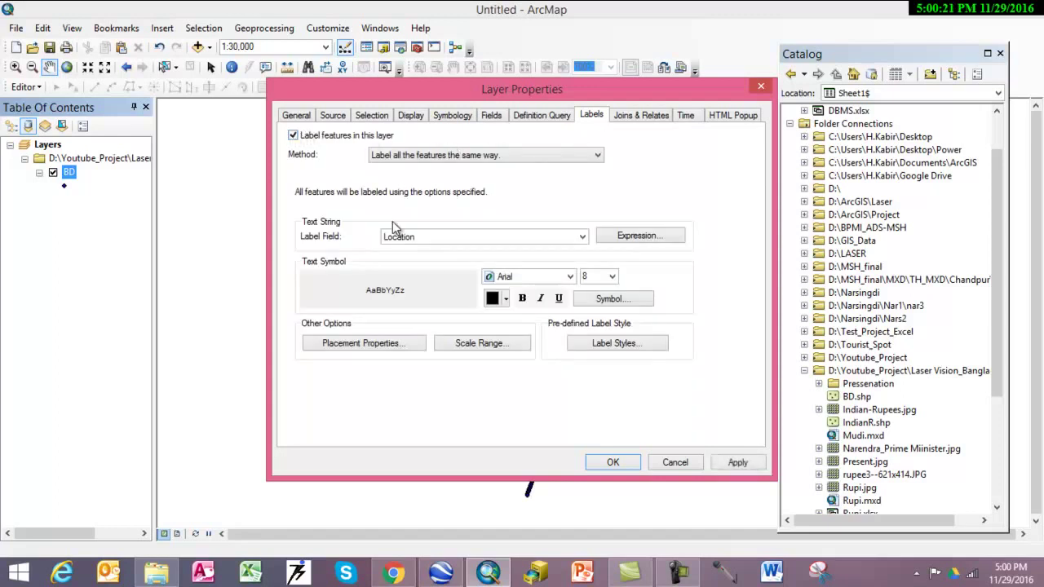
pyautogui.click(433, 238)
pyautogui.click(434, 241)
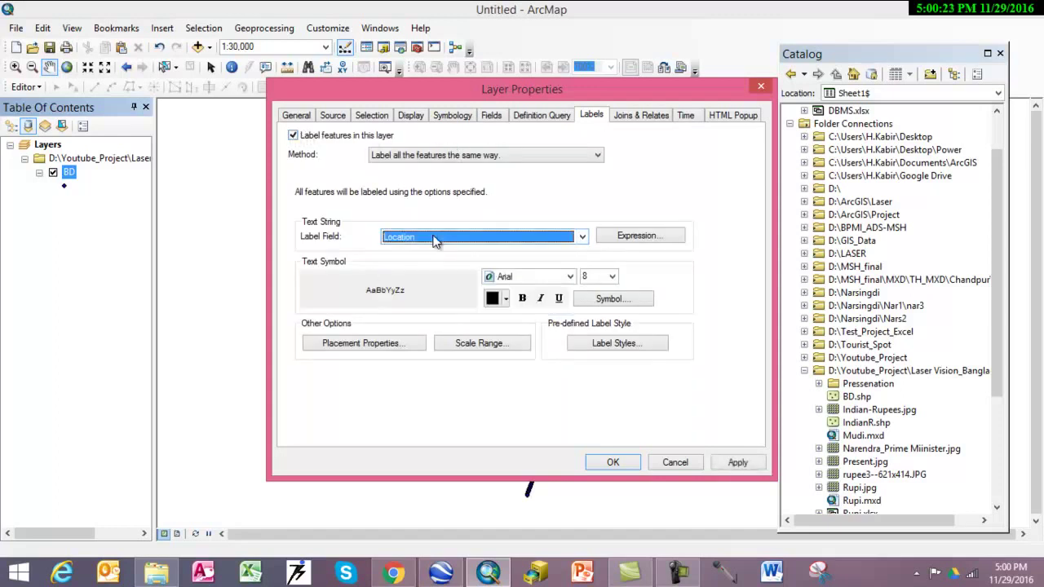
pyautogui.click(433, 237)
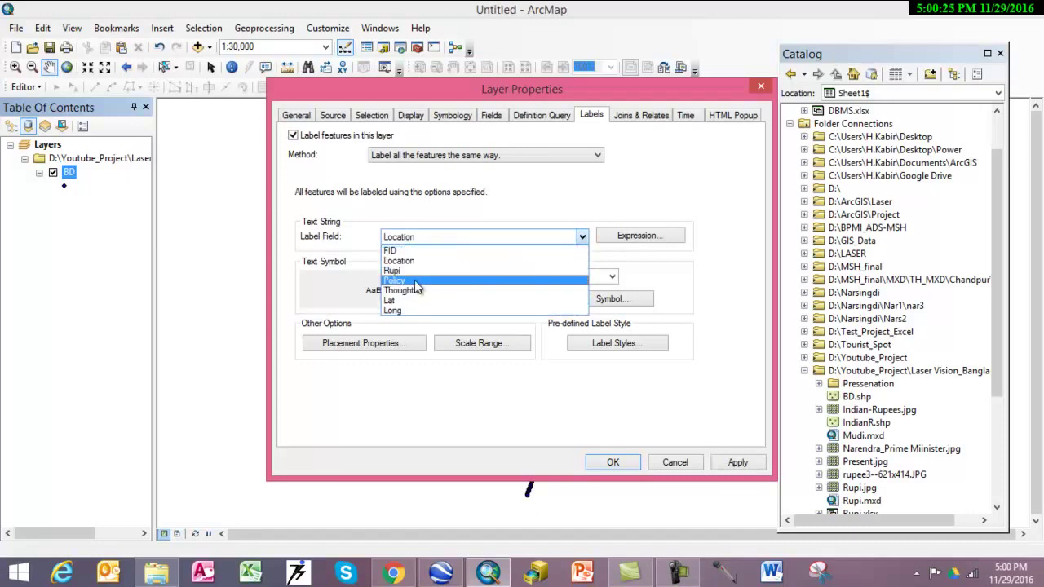
pyautogui.click(423, 263)
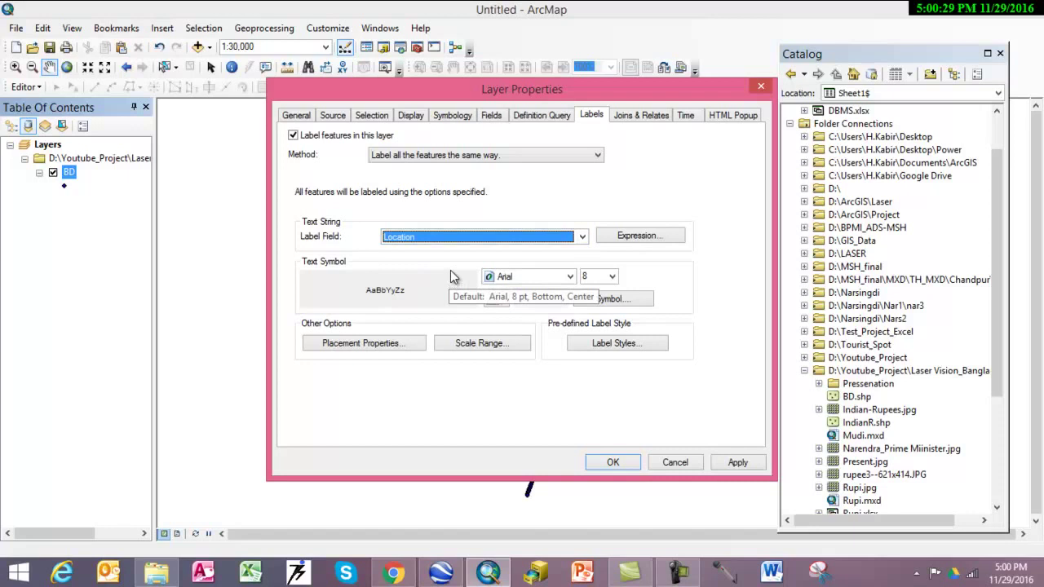
# - Change the BD layer's single symbol to a Picture Marker Symbol using Rupi.jpg from the Laser Vision_Bangladesh folder
pyautogui.click(453, 115)
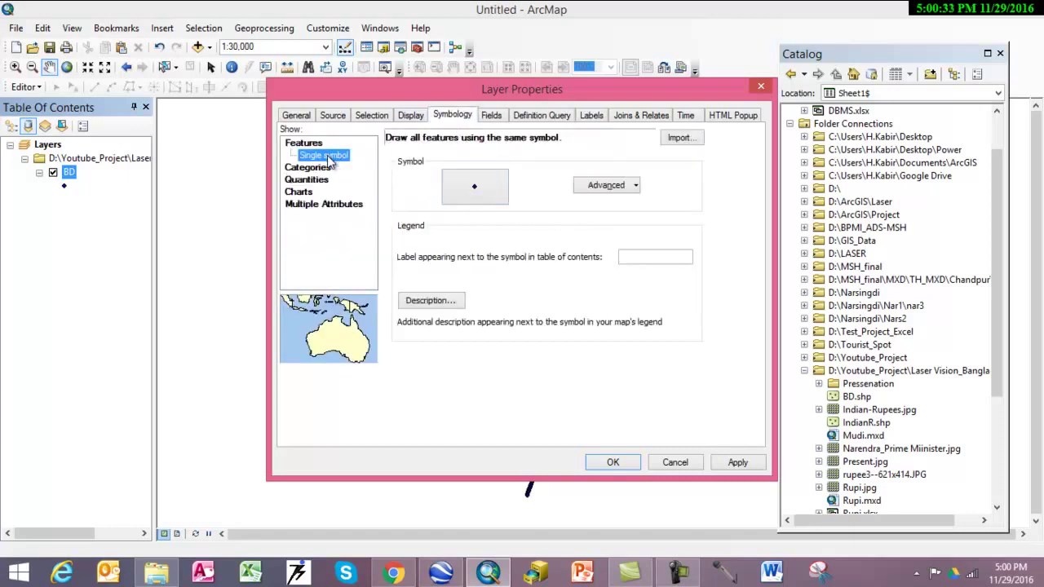
pyautogui.click(473, 188)
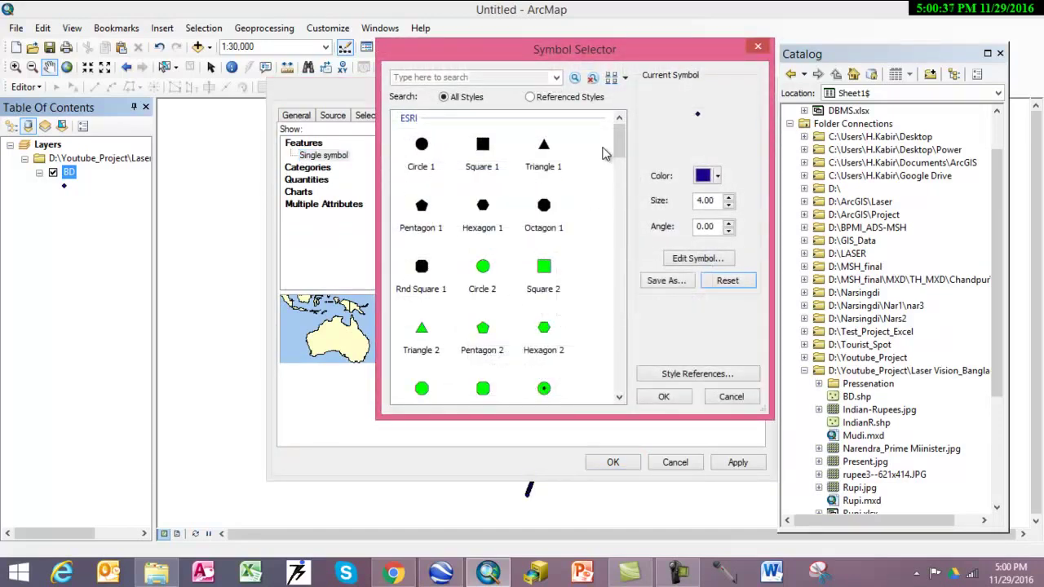
pyautogui.moveTo(620, 145); pyautogui.dragTo(638, 104)
pyautogui.click(689, 259)
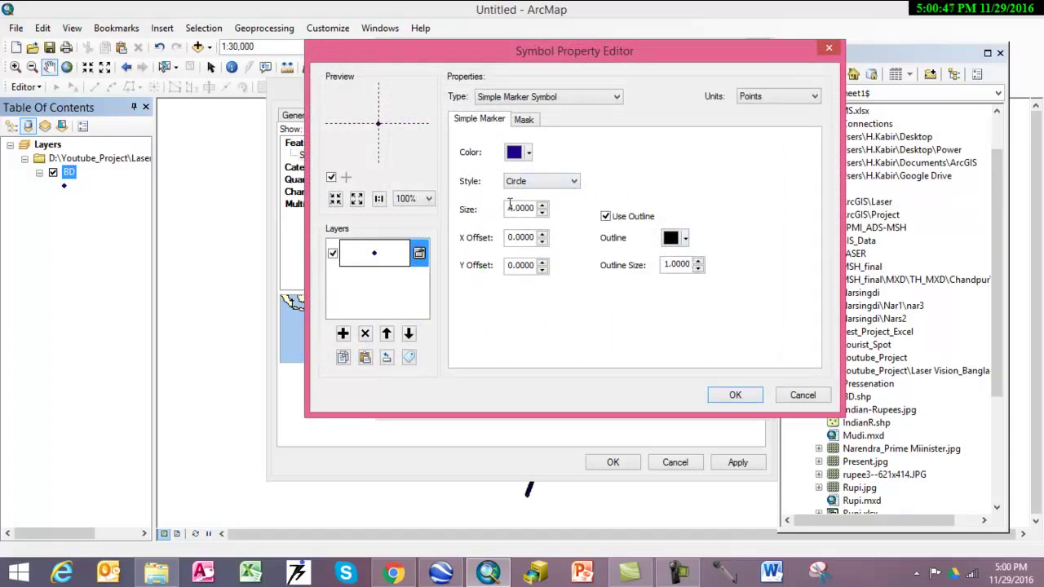
pyautogui.click(570, 97)
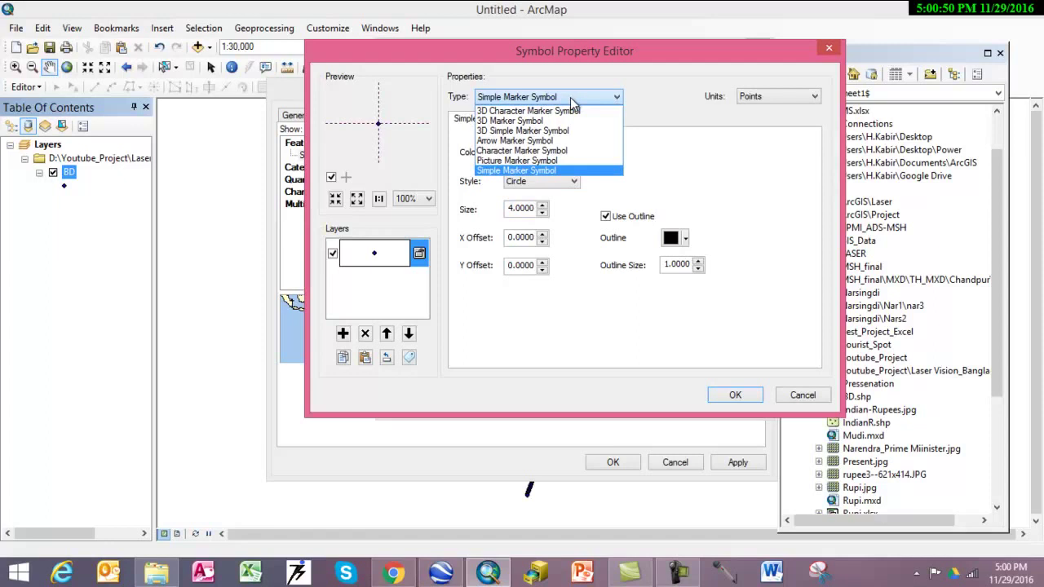
pyautogui.click(554, 161)
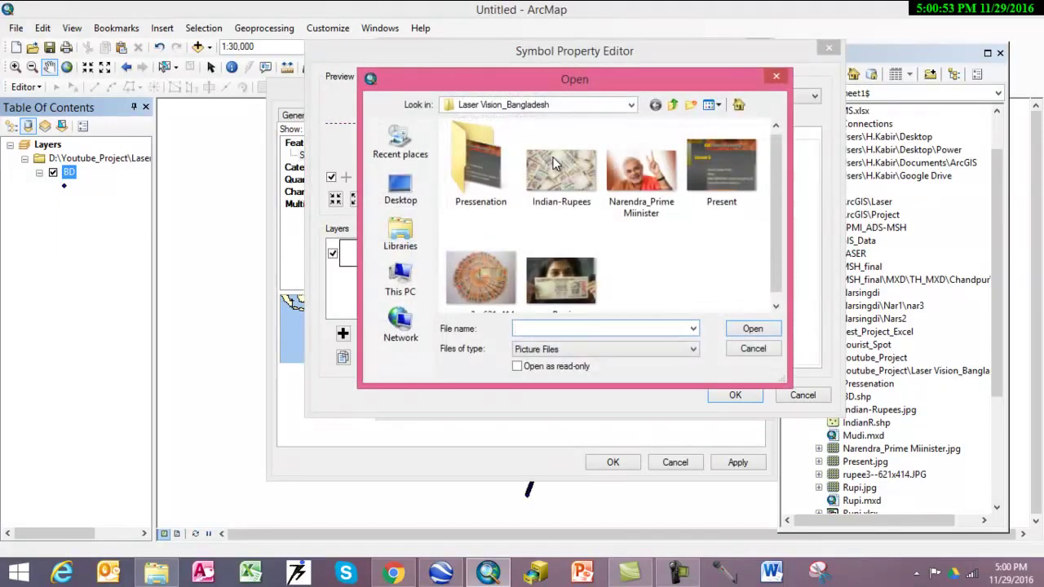
pyautogui.click(568, 276)
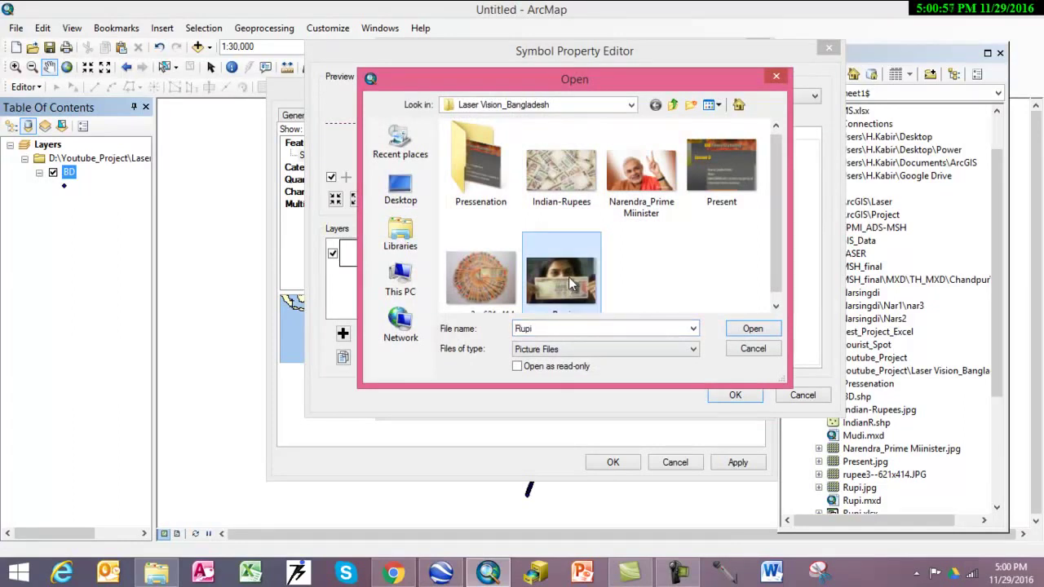
pyautogui.click(754, 329)
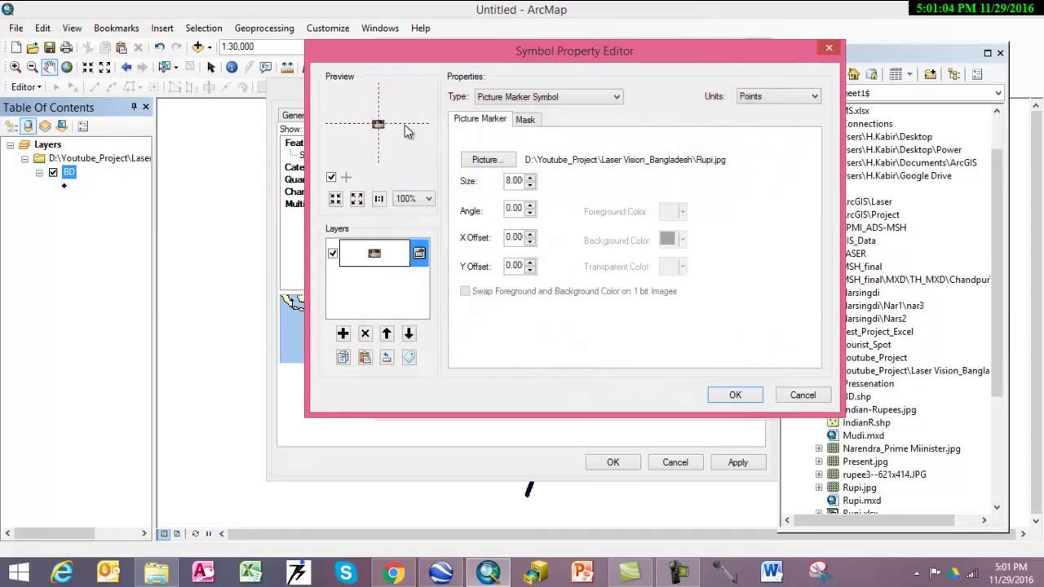
# - Set the size of the Rupi.jpg picture marker to 27 points
pyautogui.click(532, 178)
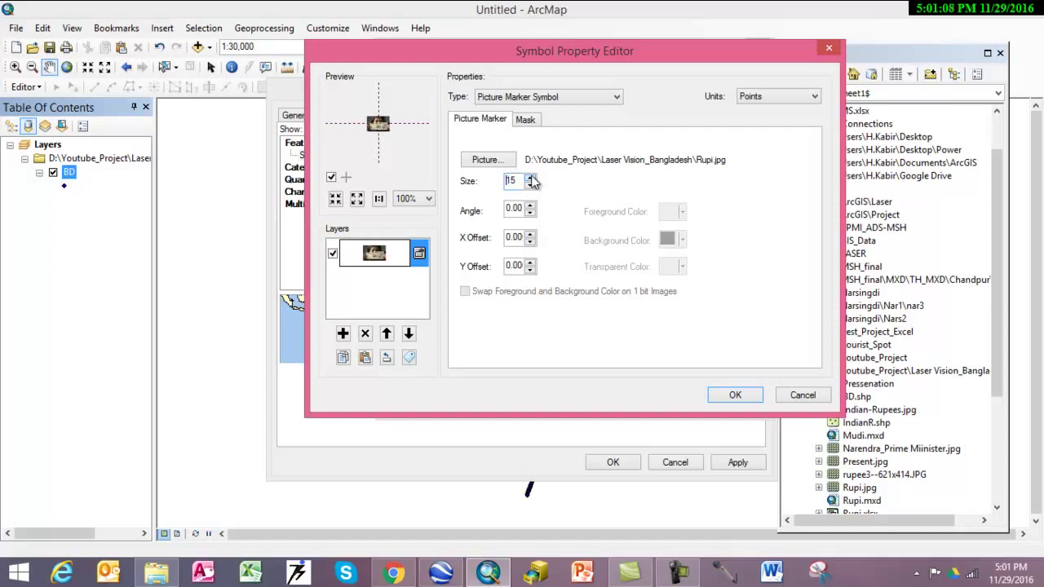
pyautogui.click(531, 178)
pyautogui.click(531, 178)
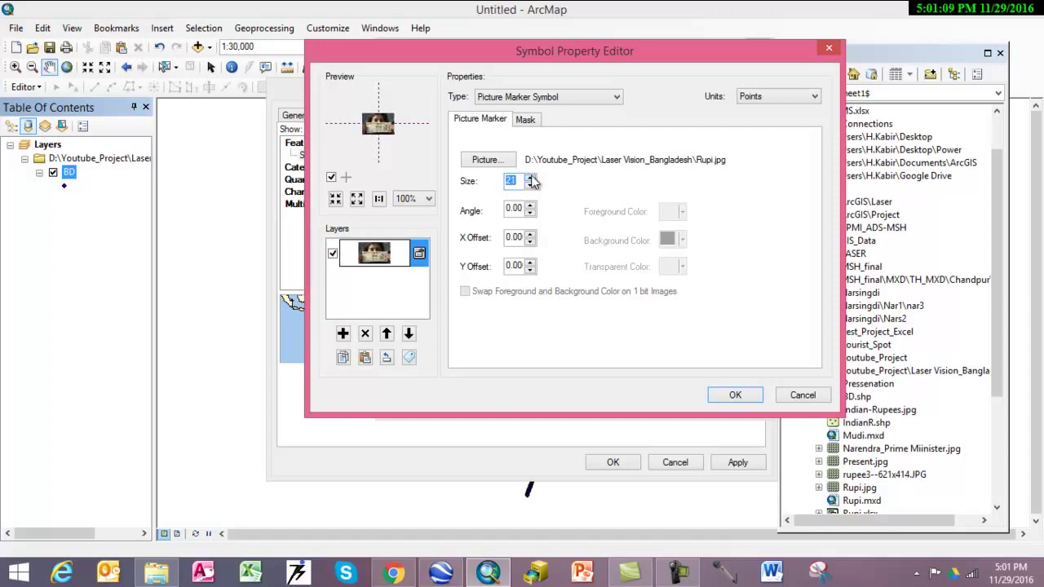
pyautogui.click(530, 177)
pyautogui.click(531, 178)
pyautogui.click(531, 177)
pyautogui.click(531, 177)
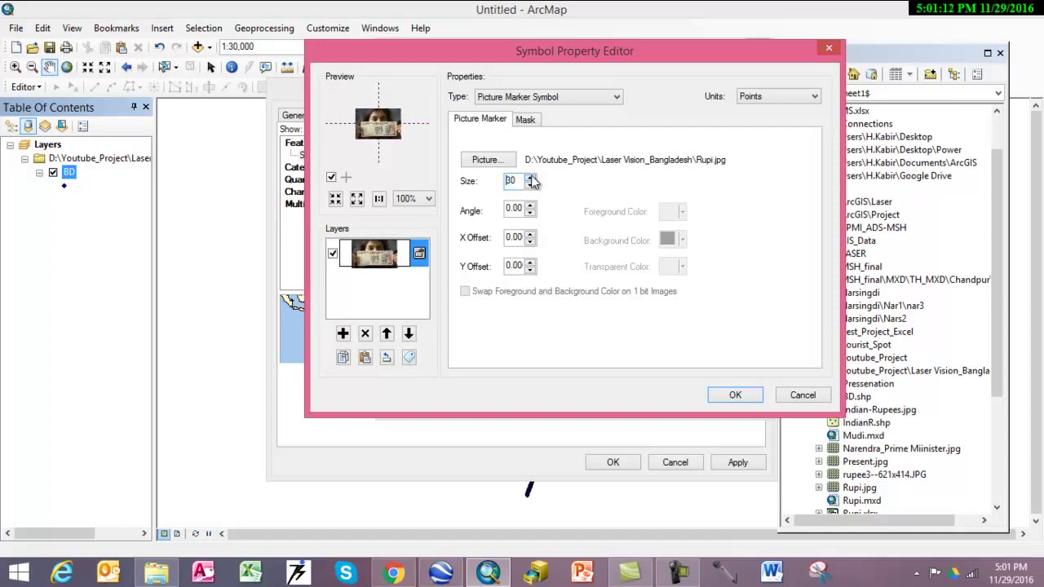
pyautogui.click(531, 178)
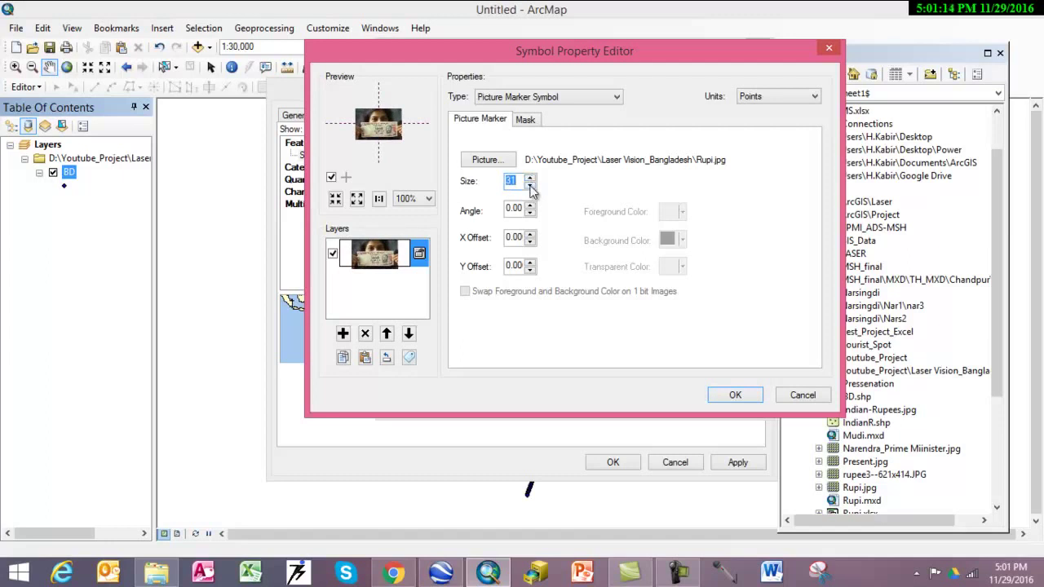
pyautogui.click(531, 186)
pyautogui.click(530, 186)
pyautogui.click(530, 186)
pyautogui.click(530, 186)
# - Enlarge the symbol preview to 400% and reduce the picture marker's size to 19 points
pyautogui.click(429, 199)
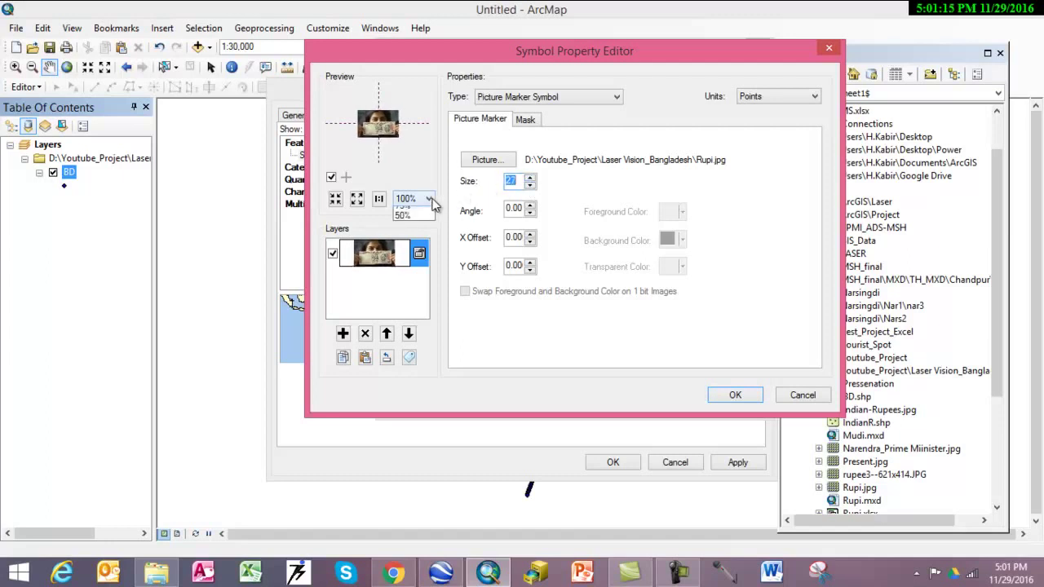
pyautogui.click(422, 217)
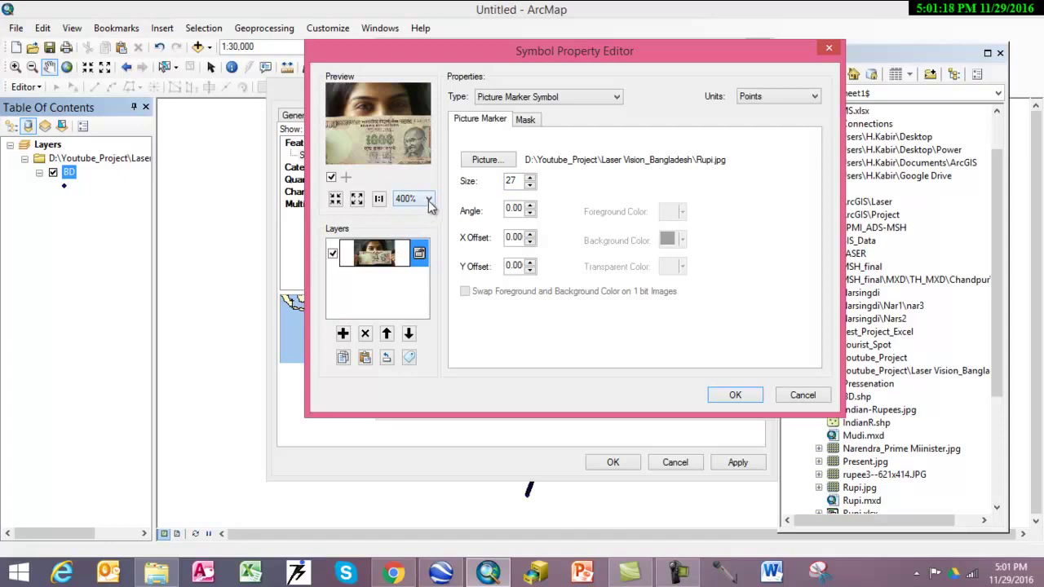
pyautogui.click(530, 187)
pyautogui.click(530, 186)
pyautogui.click(530, 186)
pyautogui.click(530, 187)
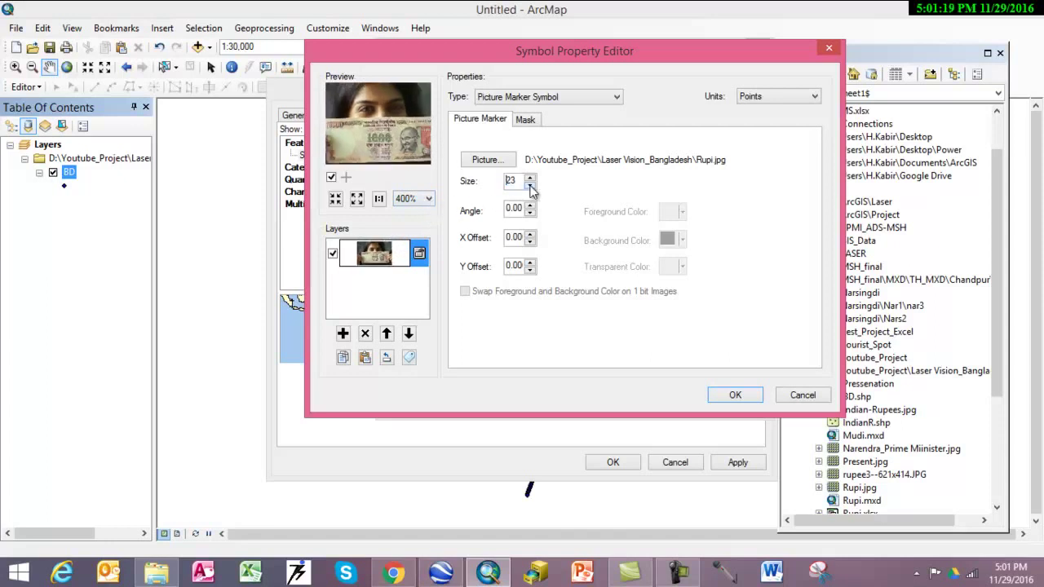
pyautogui.click(530, 187)
pyautogui.click(531, 186)
pyautogui.click(530, 187)
pyautogui.click(531, 187)
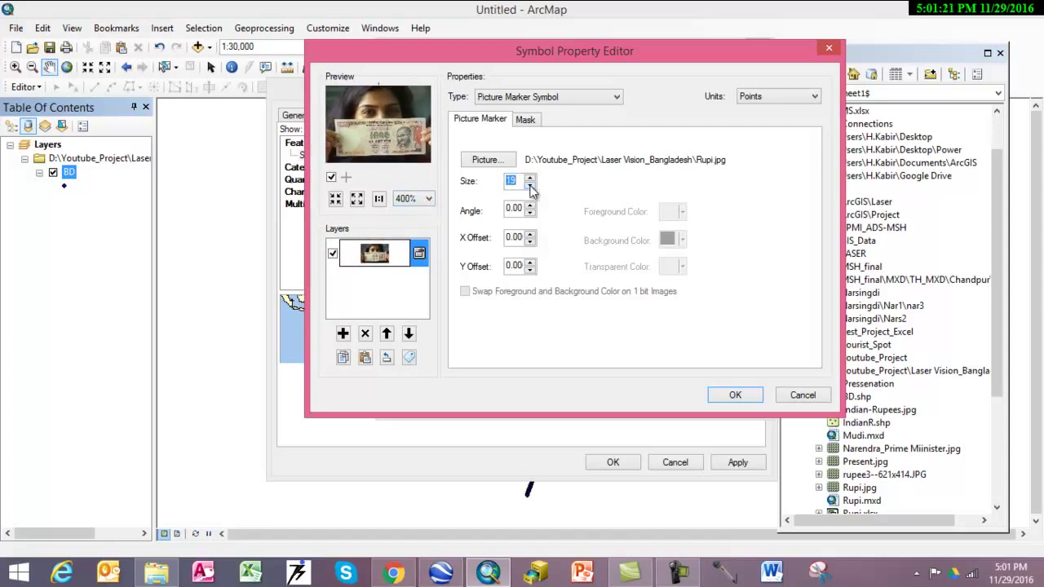
# - Accept the picture marker symbol, apply it to the BD layer, and dismiss the proxy authentication request
pyautogui.click(737, 395)
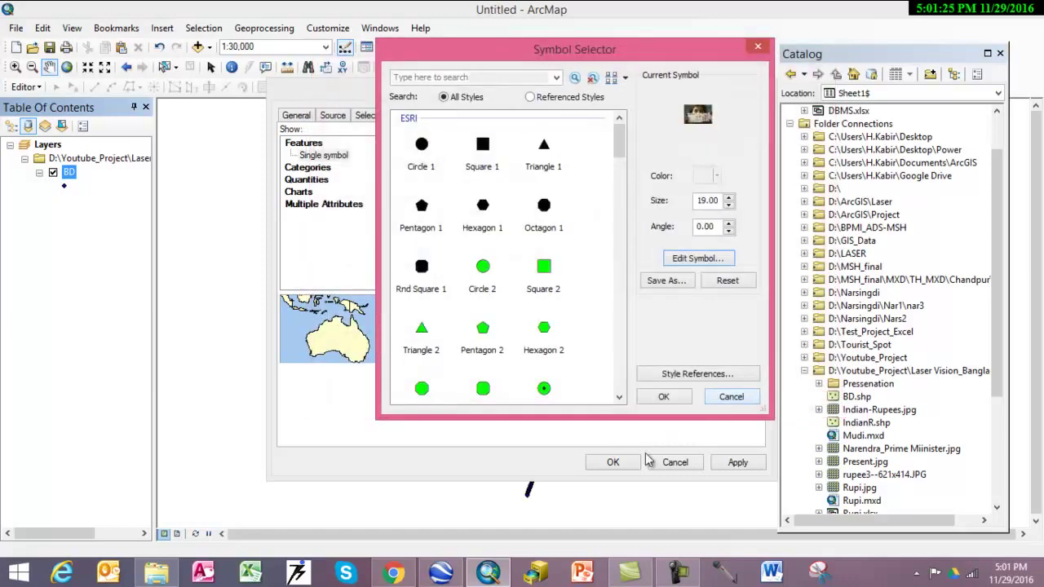
pyautogui.click(666, 397)
pyautogui.click(737, 462)
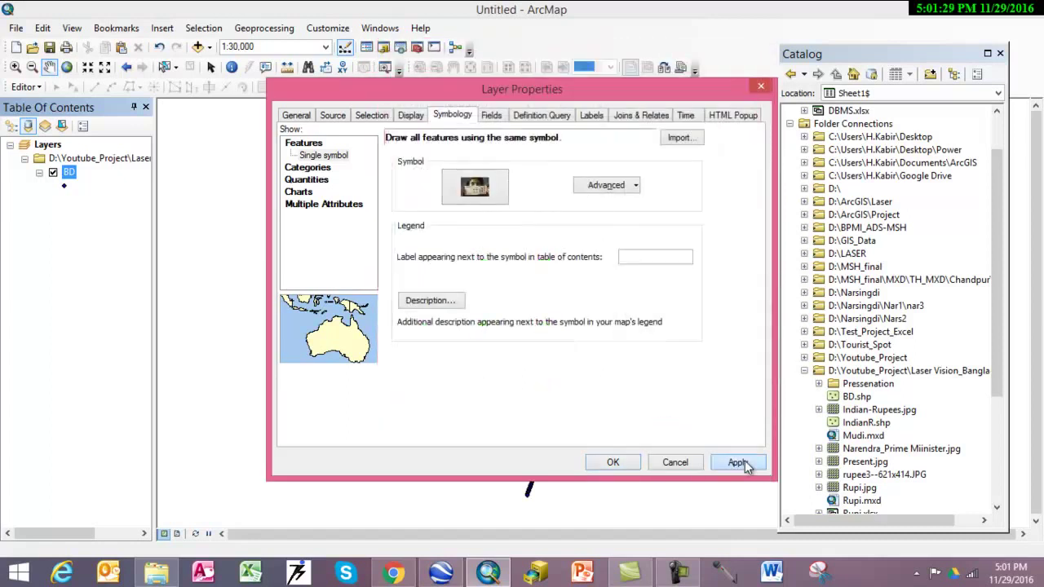
pyautogui.click(631, 463)
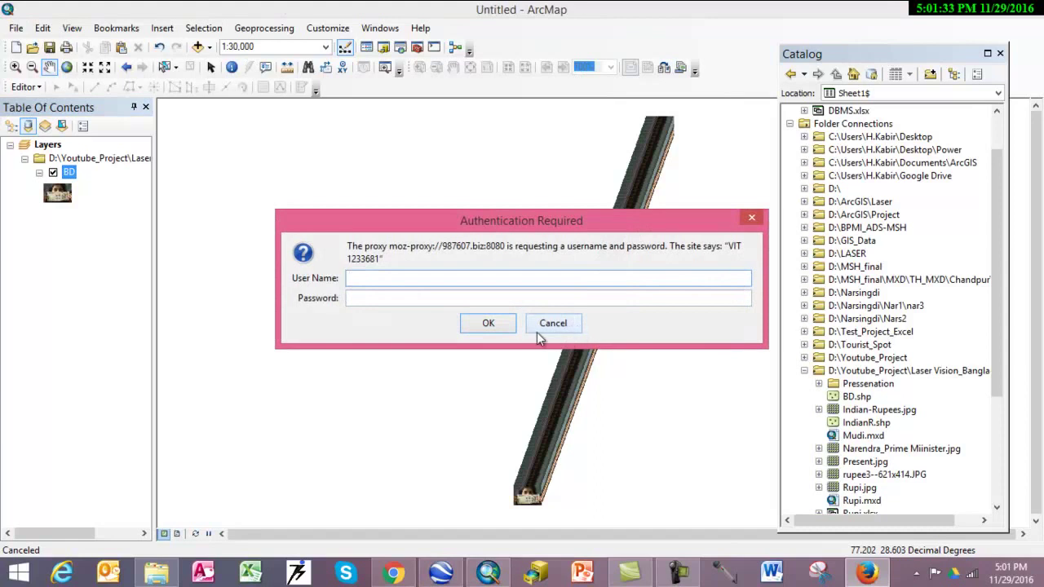
pyautogui.click(552, 322)
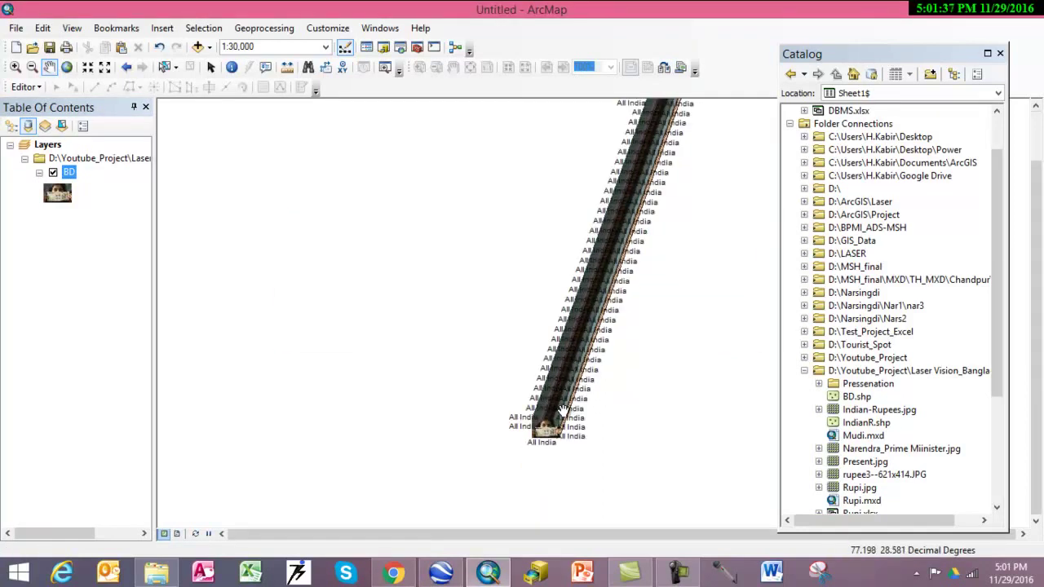
# - Save the map document as BD in the Laser Vision_Bangladesh folder
pyautogui.scroll(4, 576, 365)
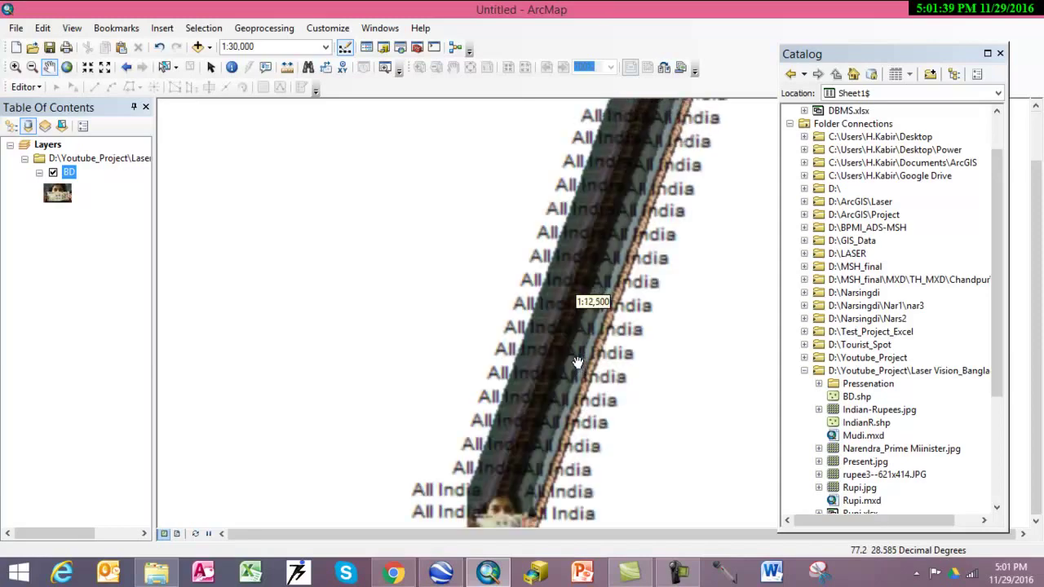
pyautogui.scroll(-2, 577, 360)
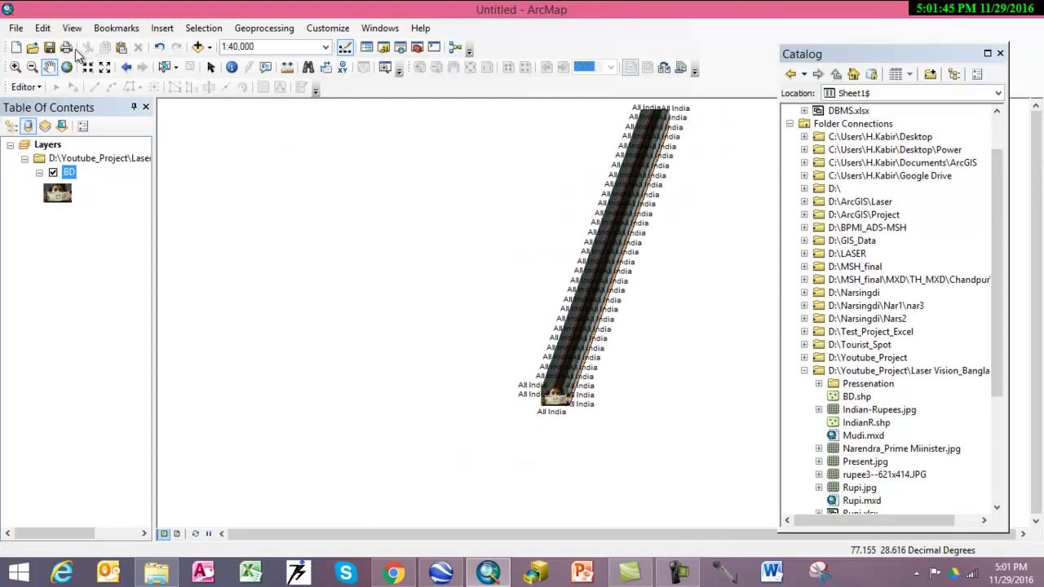
pyautogui.click(17, 29)
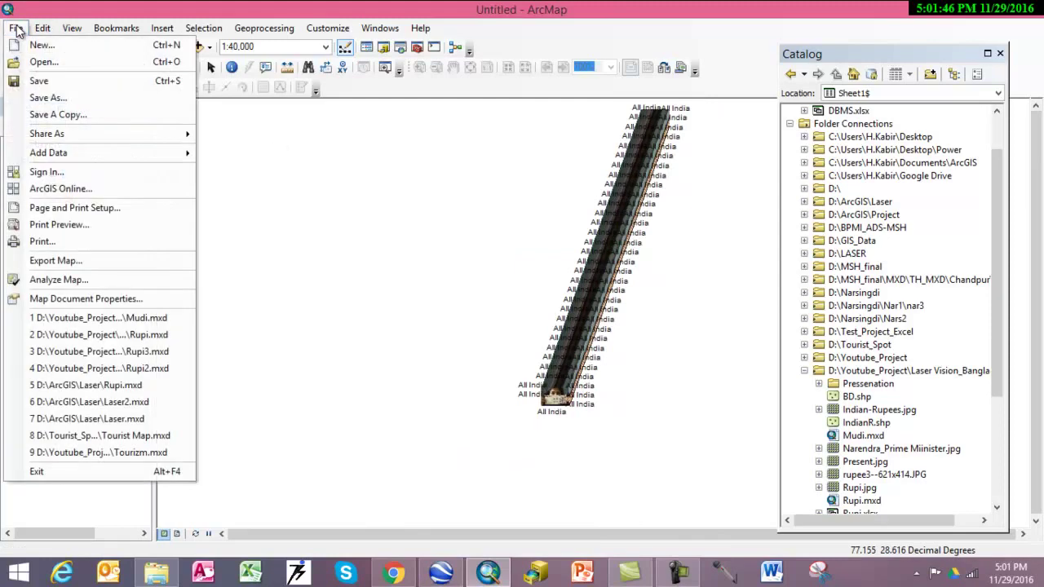
pyautogui.click(49, 81)
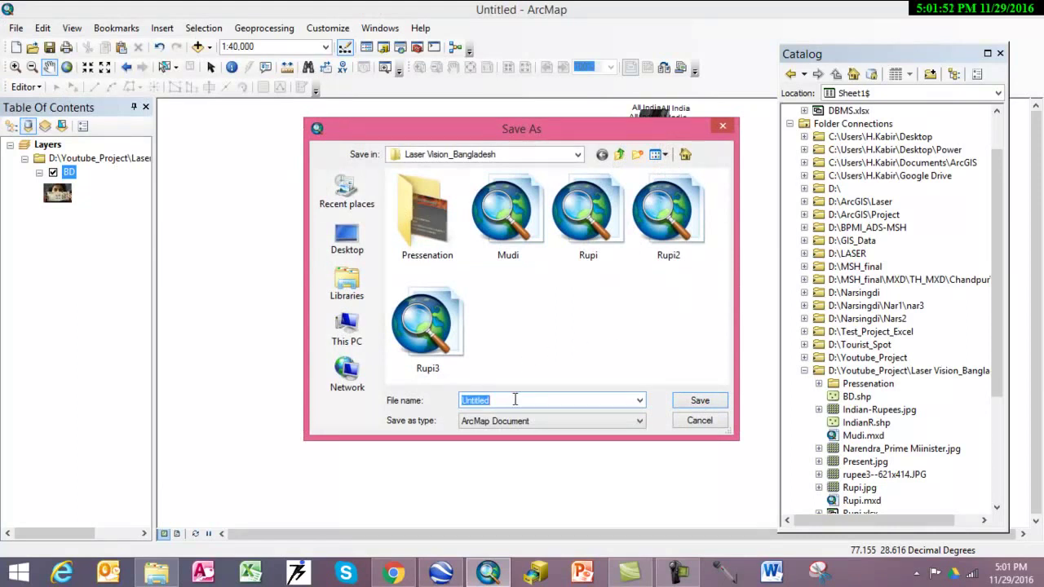
pyautogui.write('B')
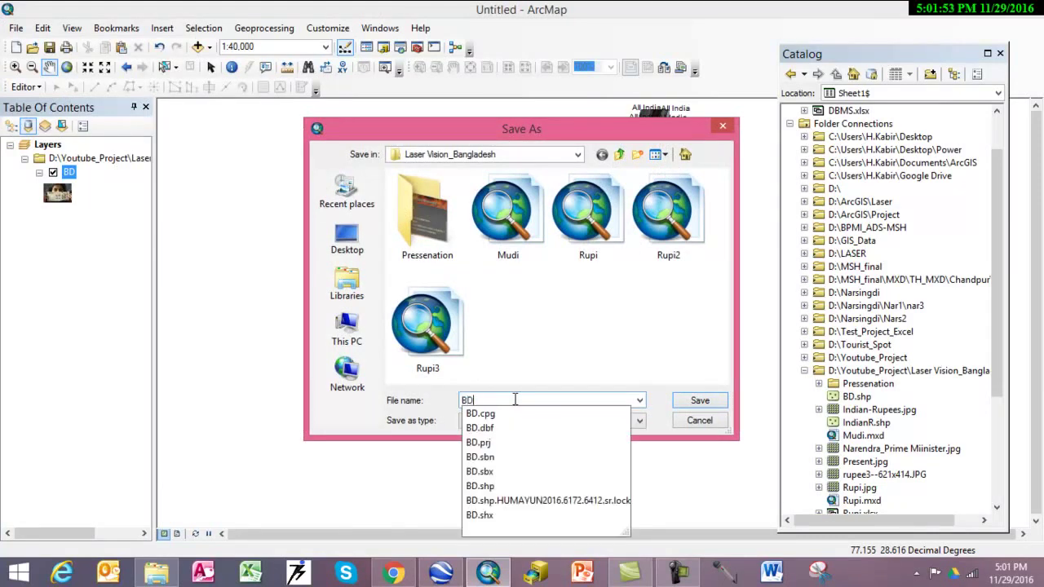
pyautogui.write('D')
pyautogui.press('Return')
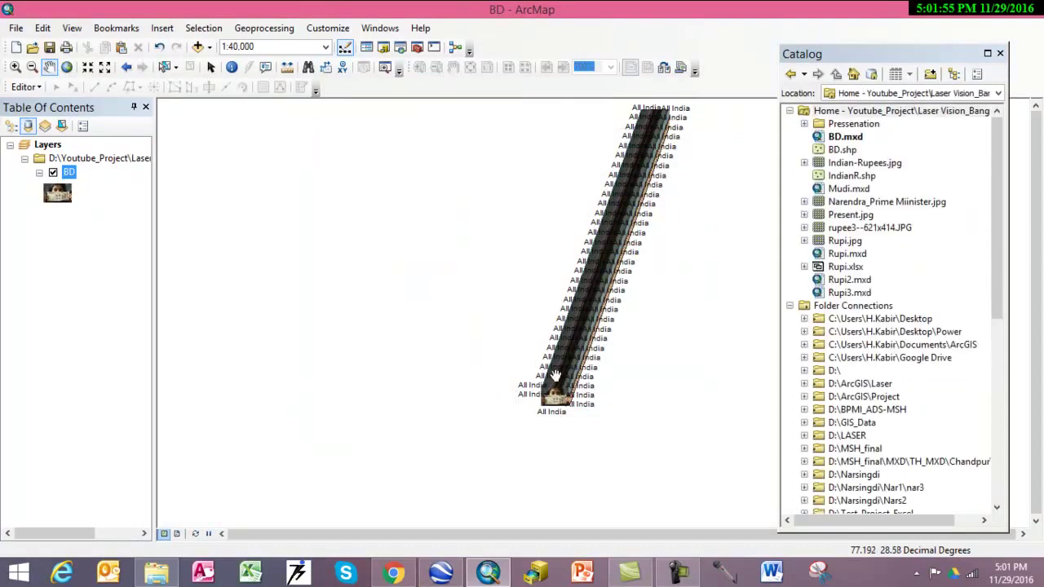
# - Open the Layer To KML conversion tool from ArcToolbox and choose BD as the input layer
pyautogui.click(417, 47)
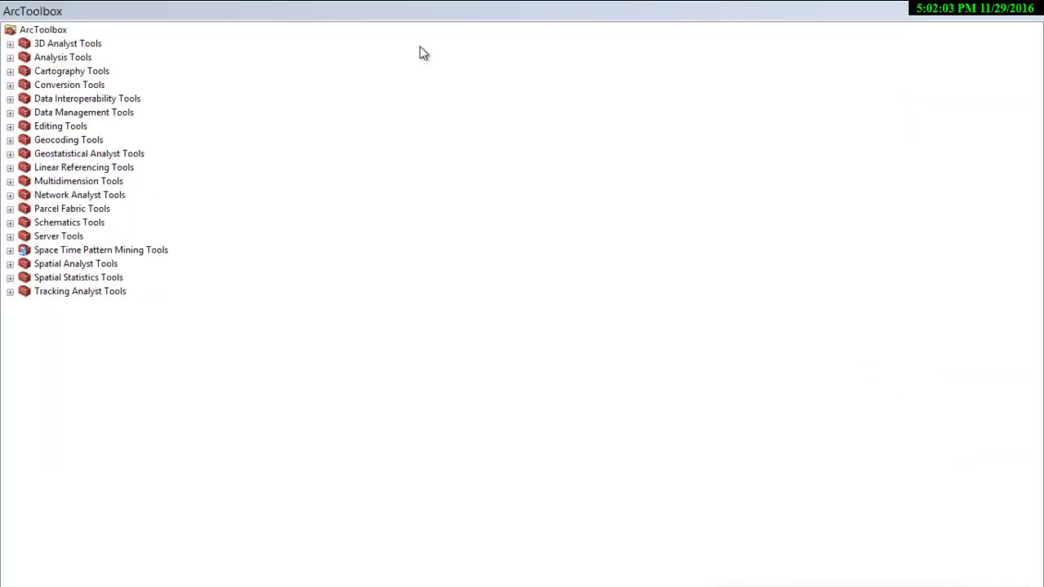
pyautogui.doubleClick(46, 86)
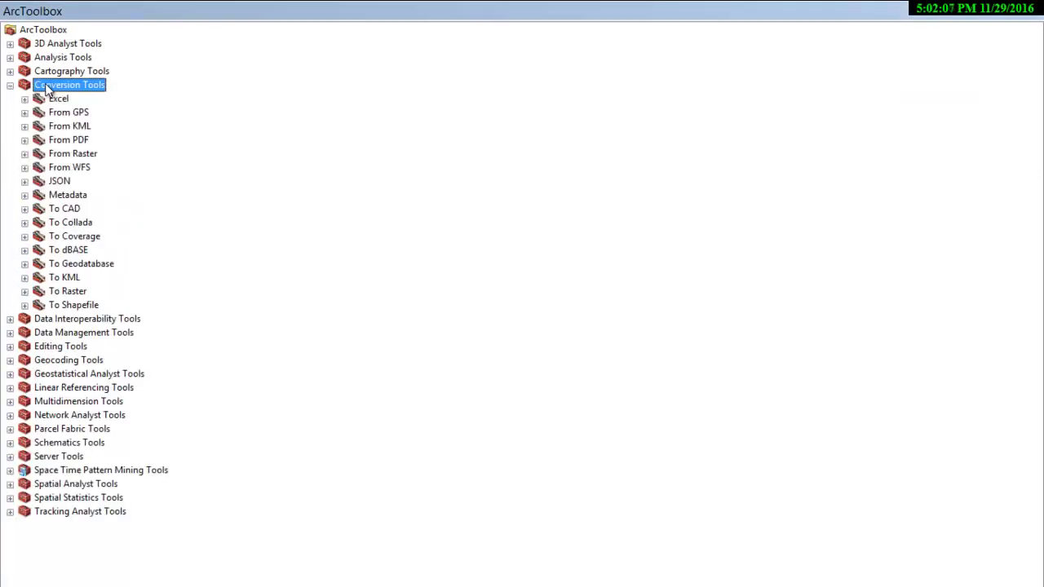
pyautogui.doubleClick(75, 279)
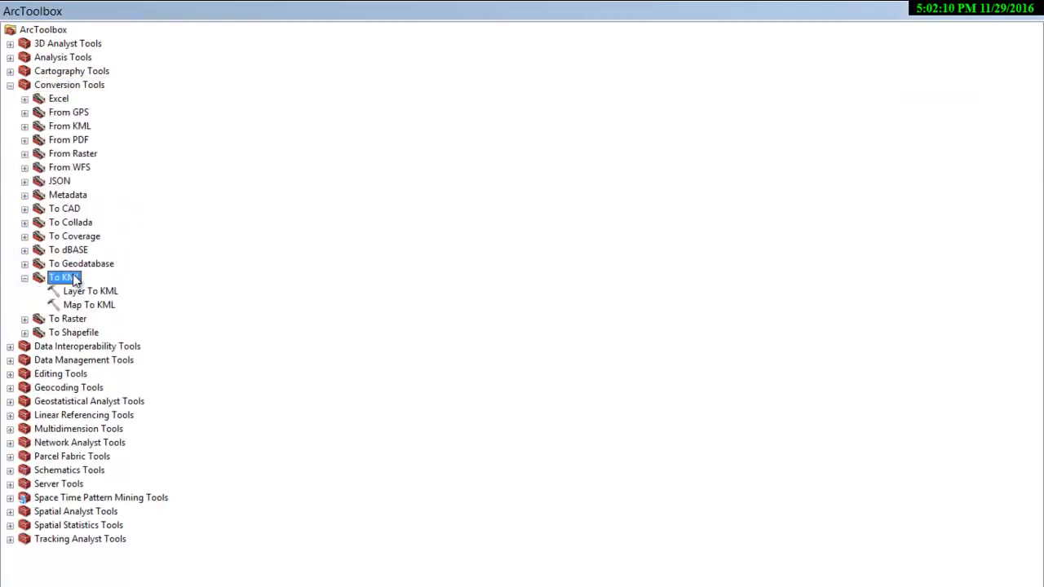
pyautogui.doubleClick(90, 292)
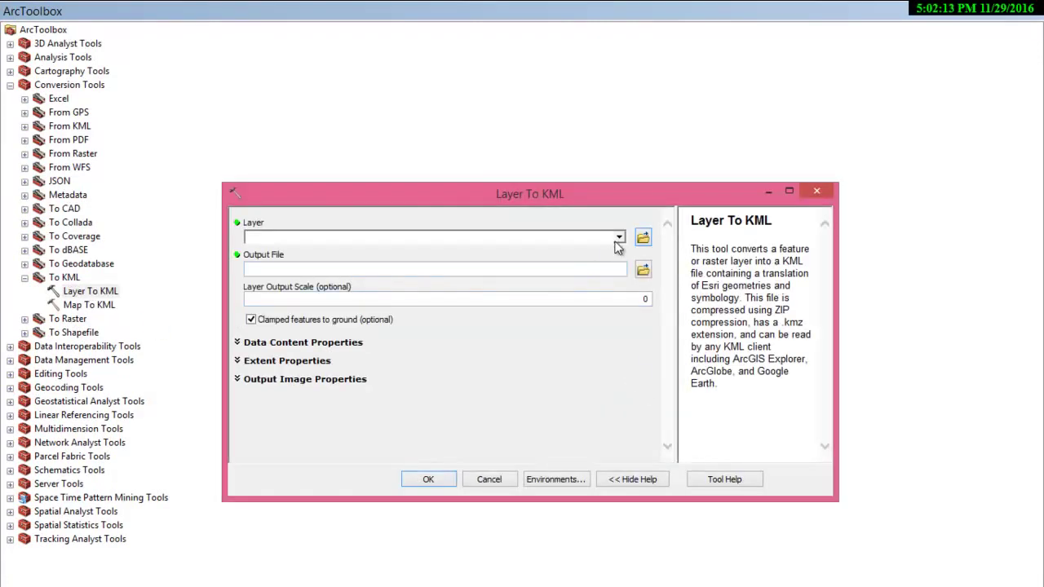
pyautogui.click(619, 238)
pyautogui.click(284, 253)
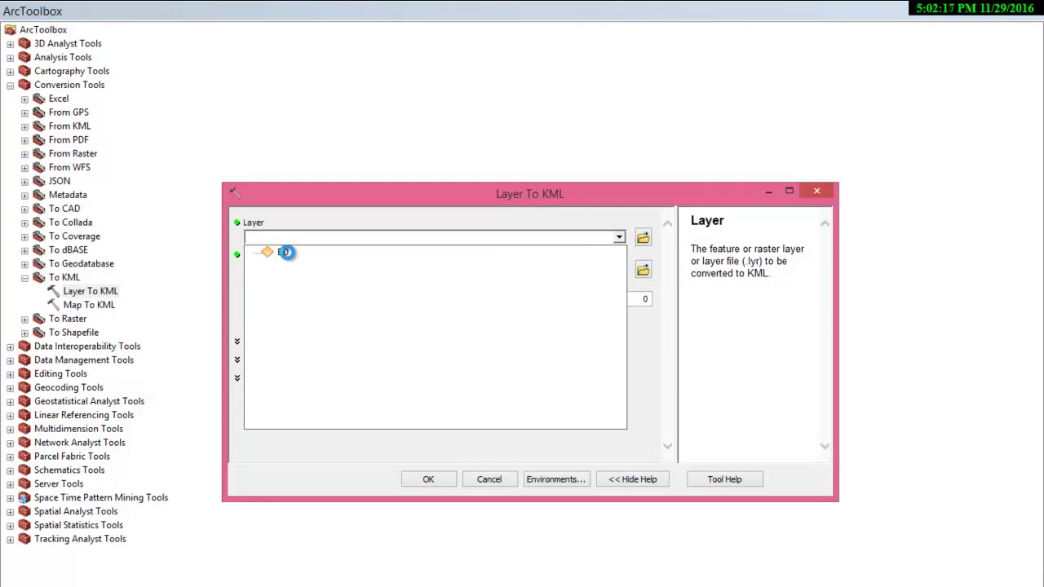
# - Set the KML output file to BD in D:\Youtube_Project\Laser Vision_Bangladesh and run the conversion
pyautogui.click(642, 270)
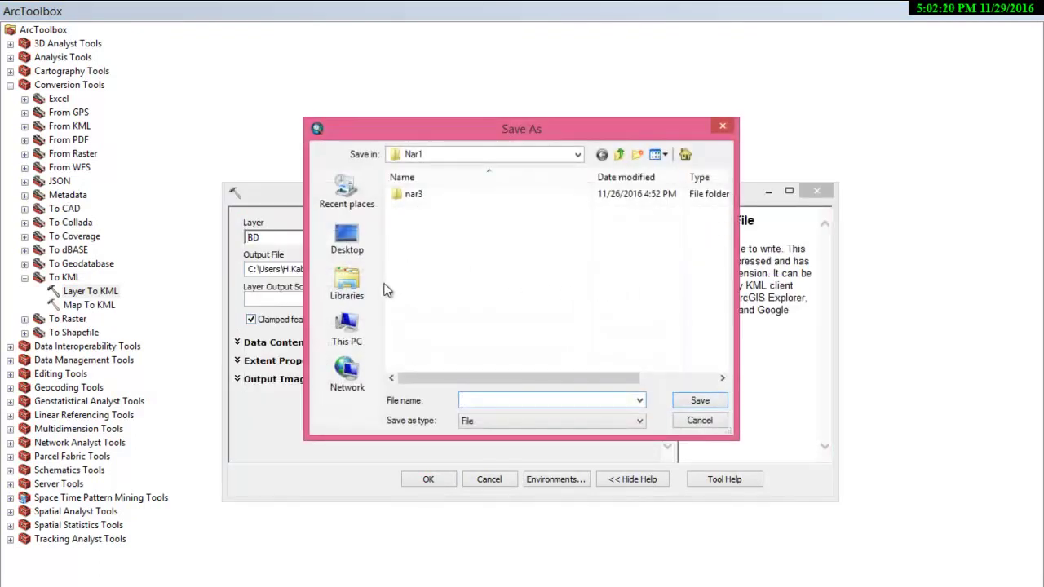
pyautogui.click(344, 332)
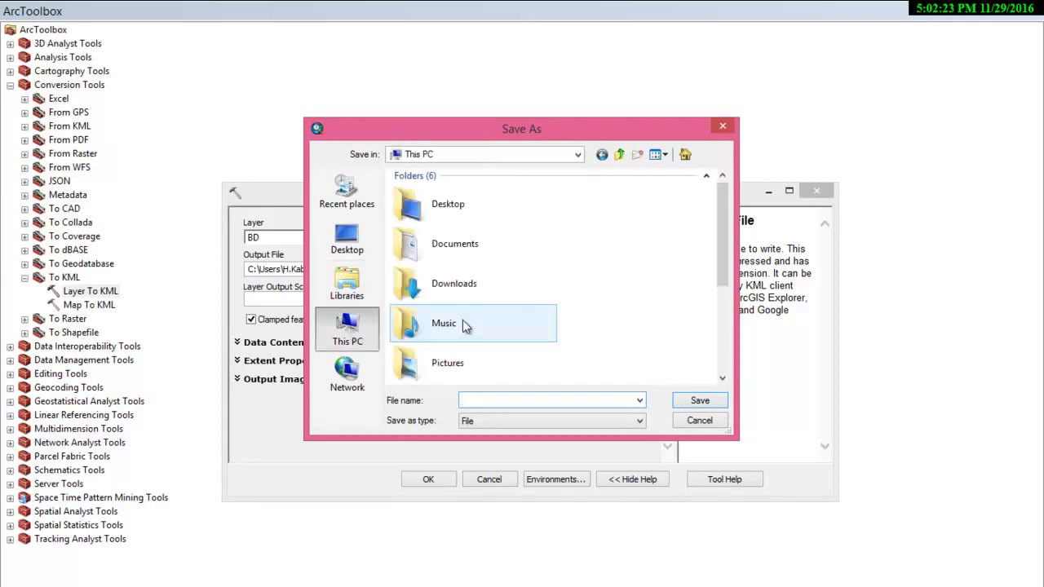
pyautogui.click(463, 323)
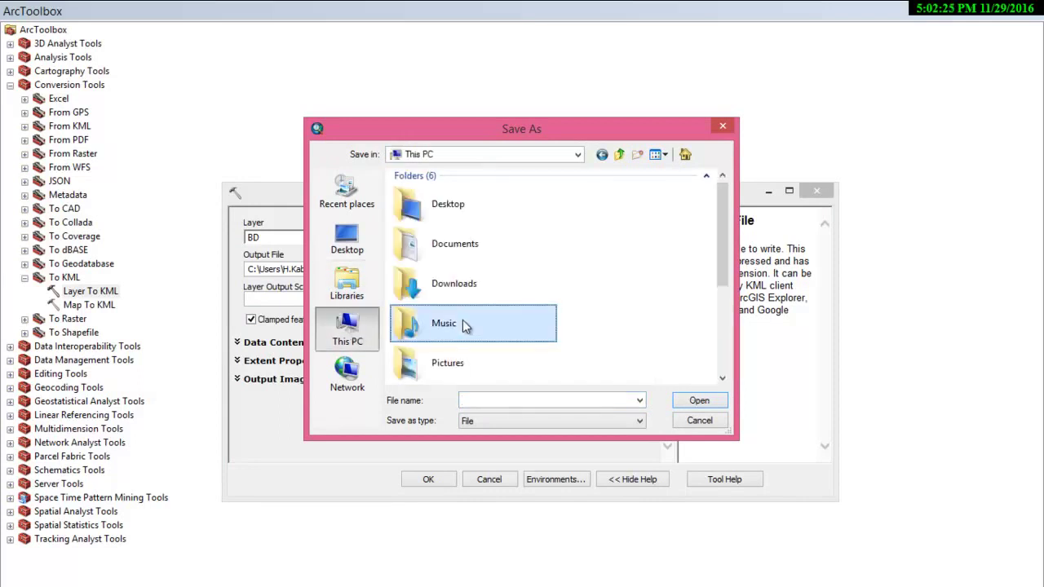
pyautogui.scroll(-3, 463, 323)
pyautogui.doubleClick(522, 320)
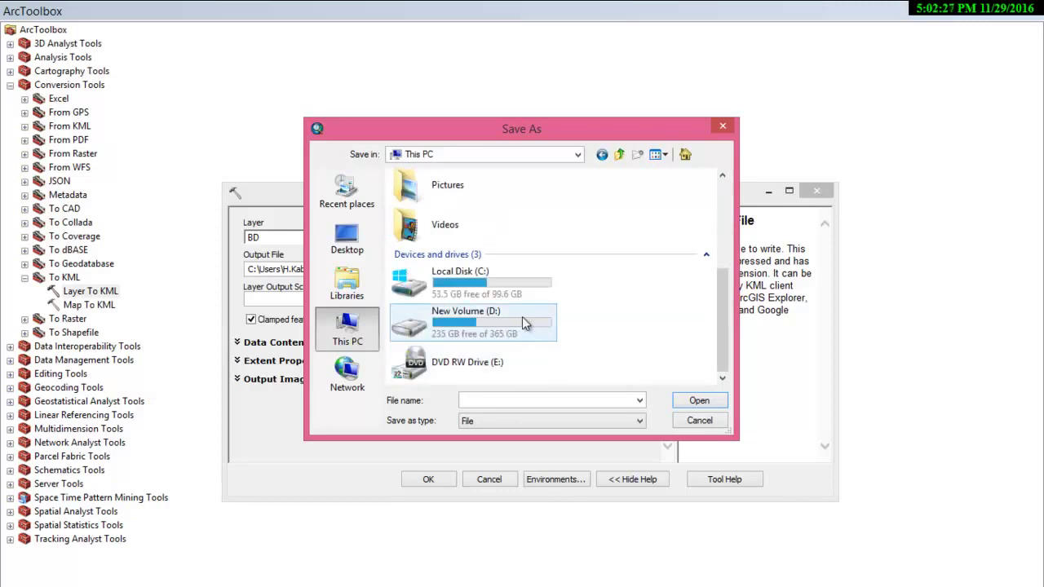
pyautogui.click(470, 359)
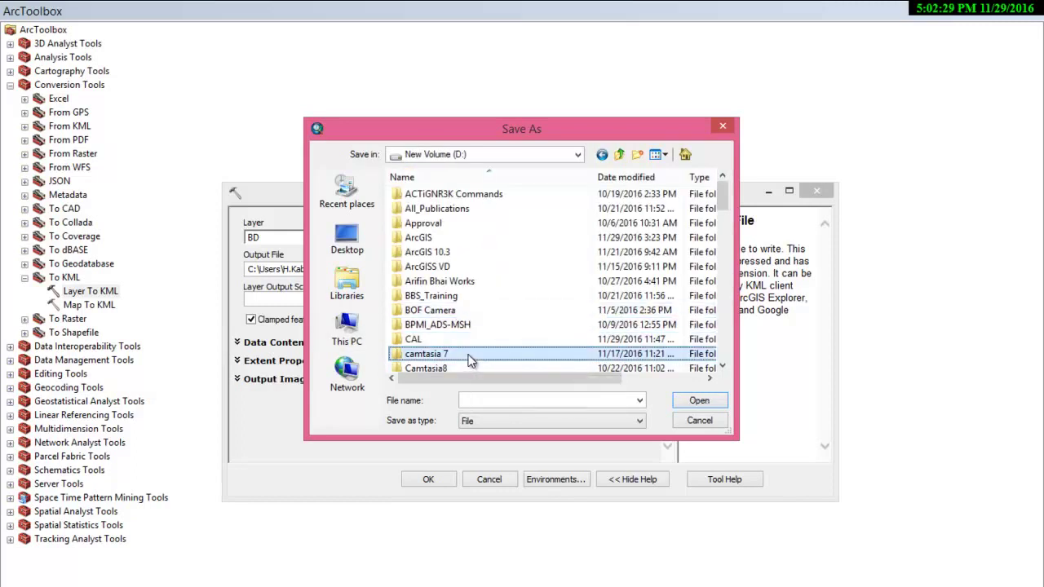
pyautogui.scroll(-10, 470, 361)
pyautogui.doubleClick(455, 337)
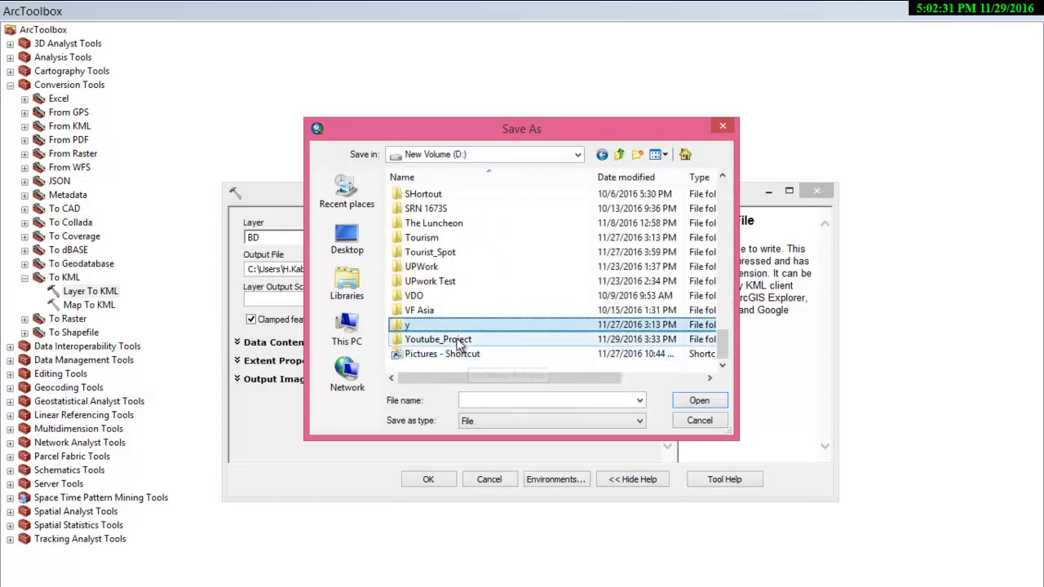
pyautogui.doubleClick(443, 333)
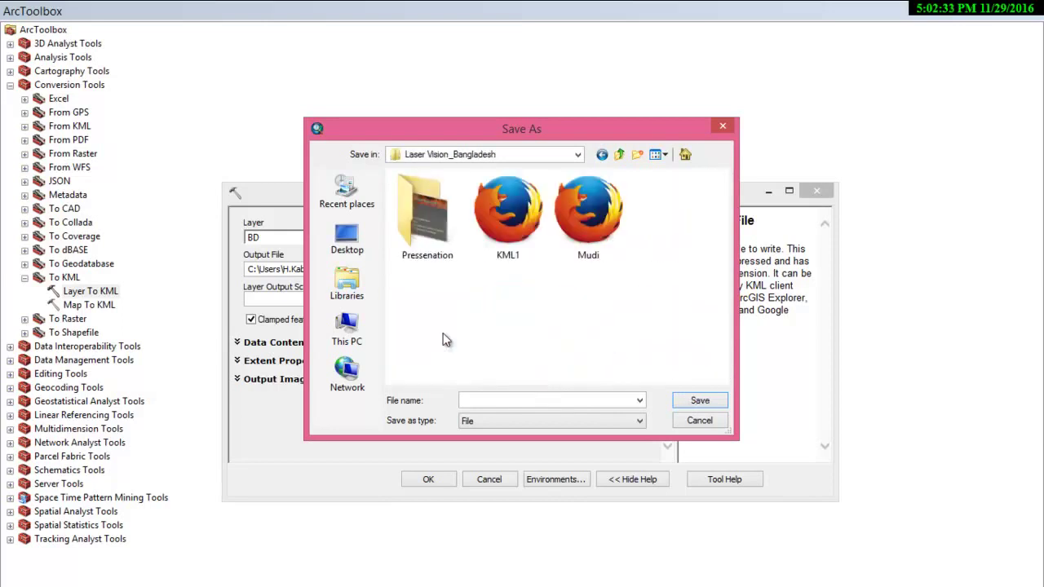
pyautogui.click(561, 396)
pyautogui.write('BD')
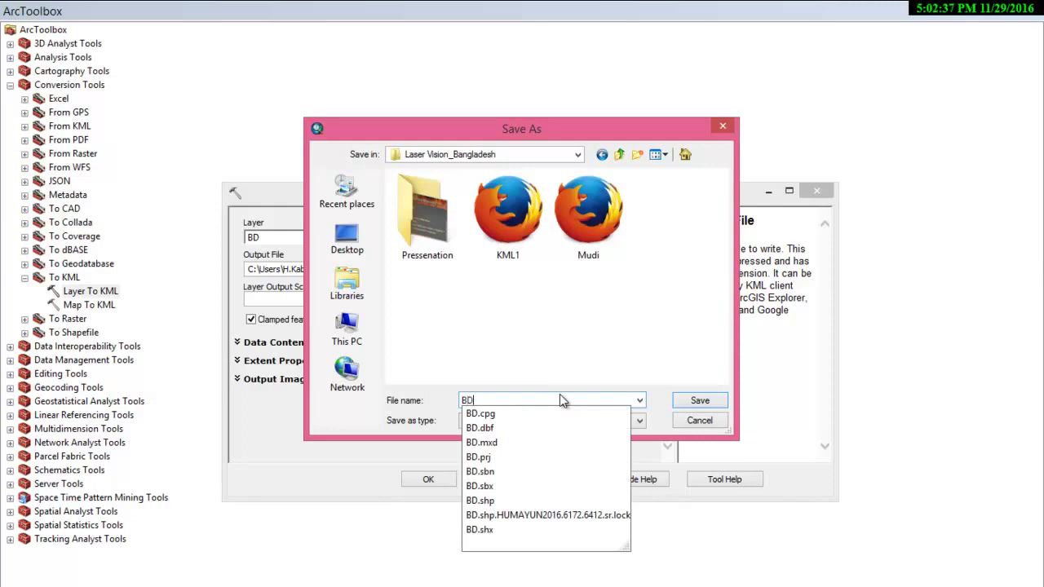
pyautogui.click(710, 405)
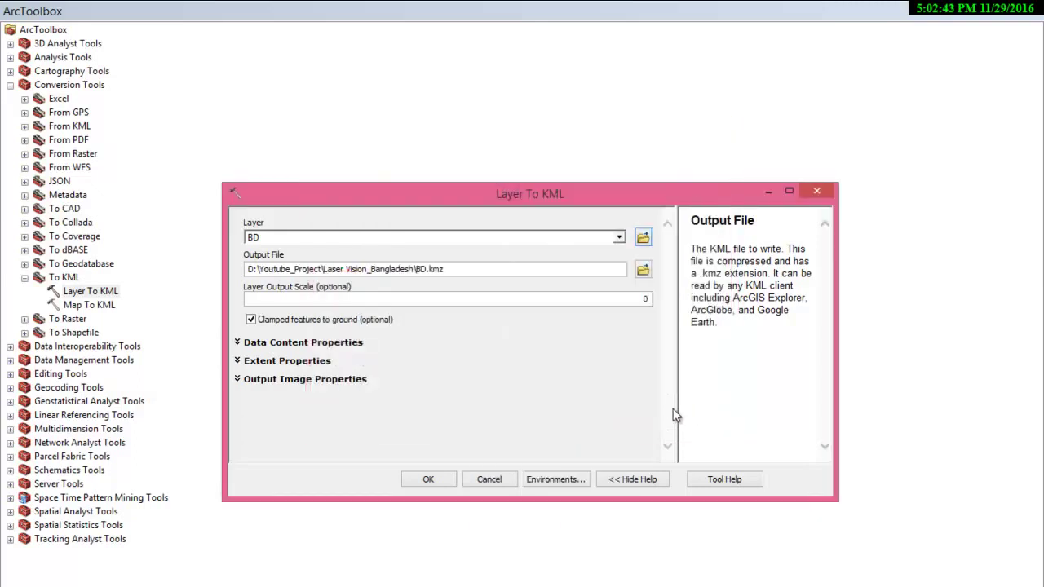
pyautogui.click(430, 480)
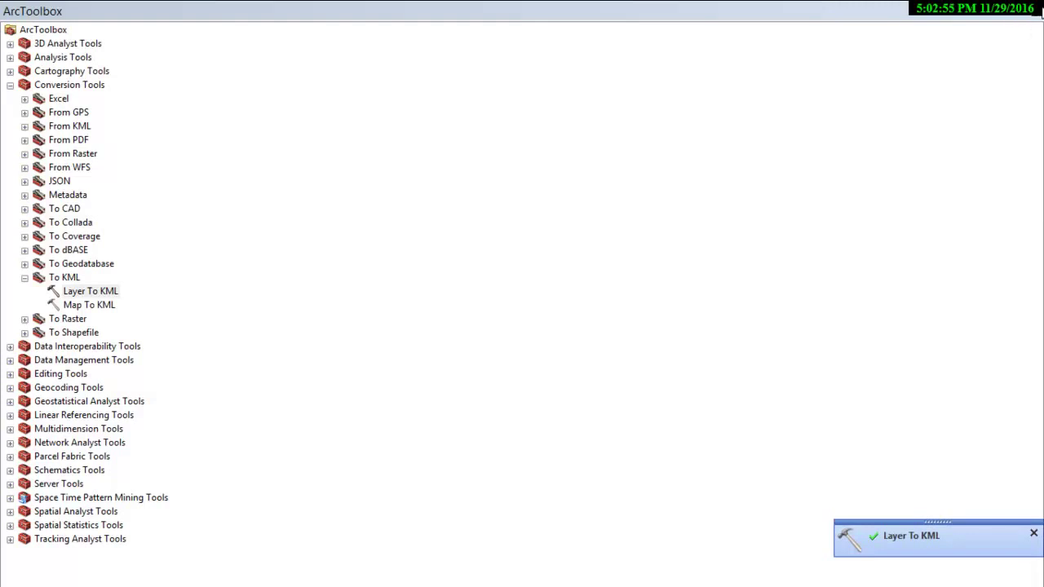
# - Close ArcToolbox and exit ArcMap without saving further changes to the BD map document
pyautogui.click(1037, 10)
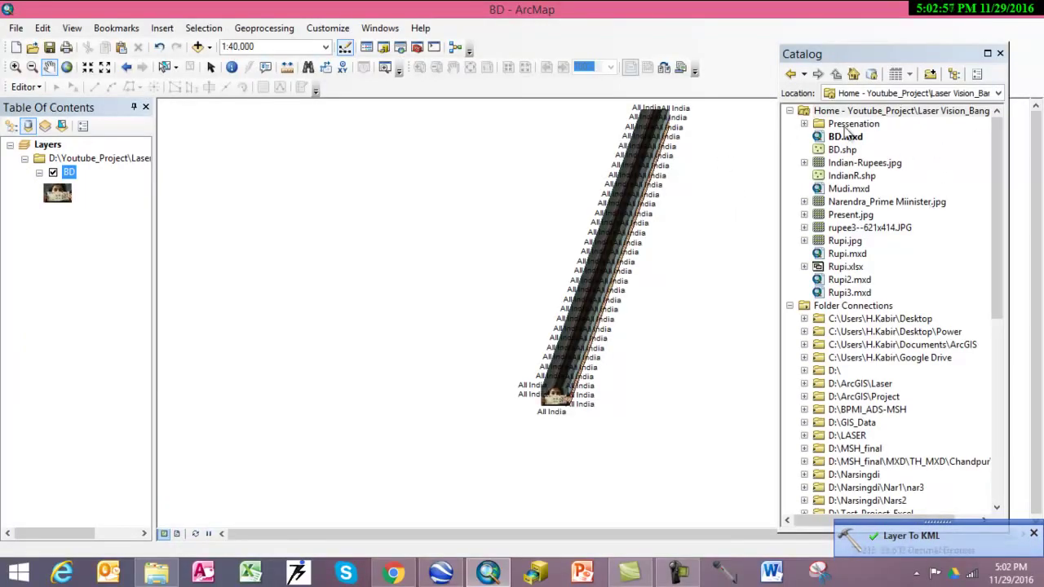
pyautogui.click(1032, 13)
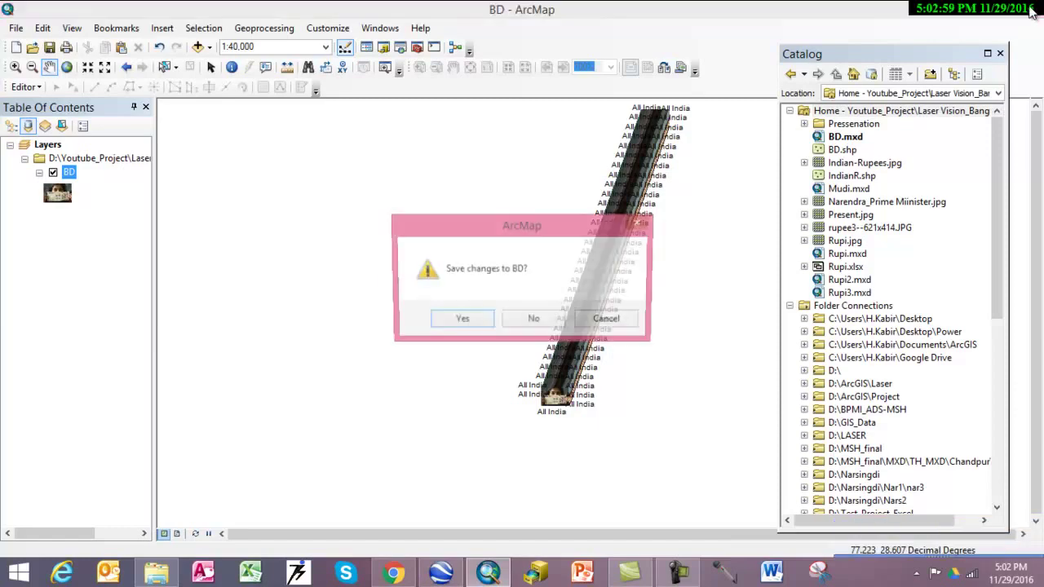
pyautogui.click(534, 320)
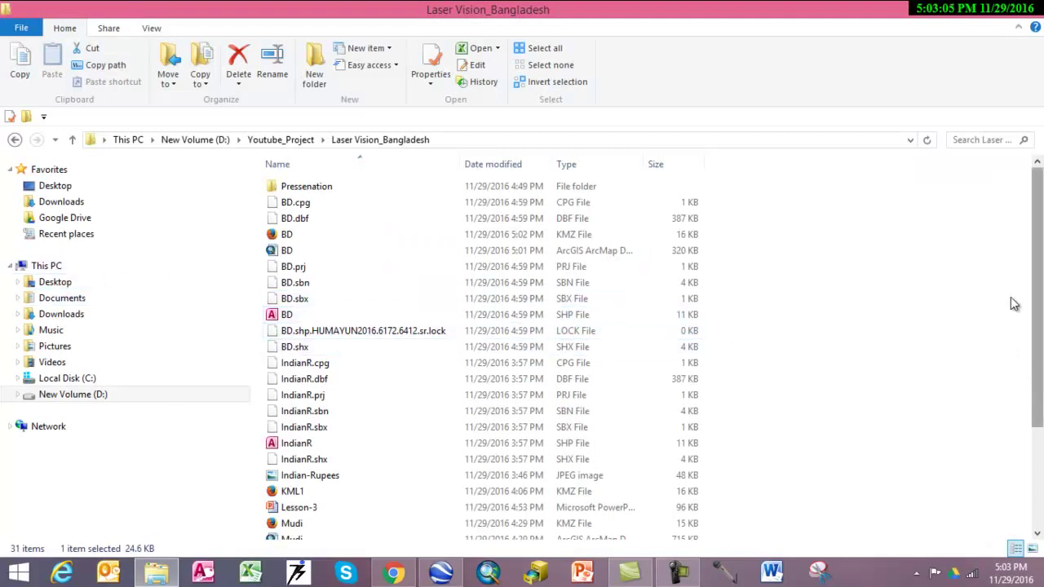
# - Open the Rupi map document from the Laser Vision_Bangladesh folder and examine its IndianR picture markers up close and at full extent
pyautogui.scroll(-3, 603, 378)
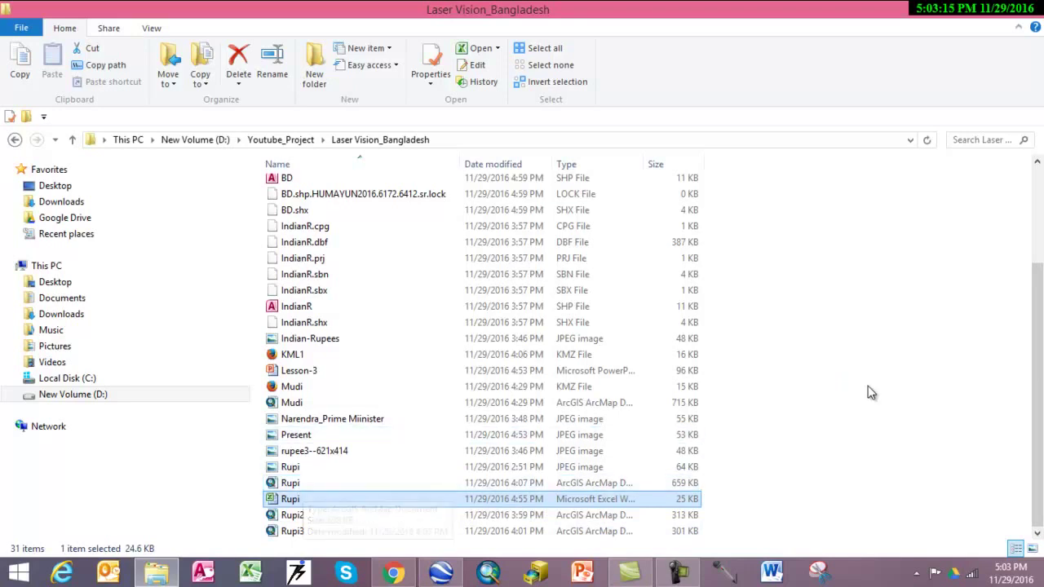
pyautogui.click(325, 485)
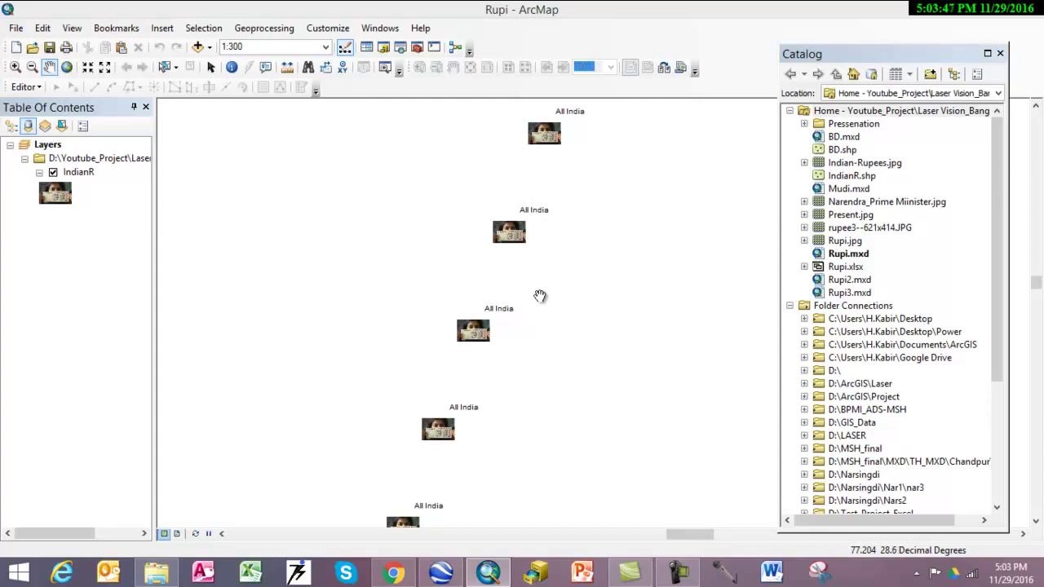
pyautogui.scroll(3, 540, 296)
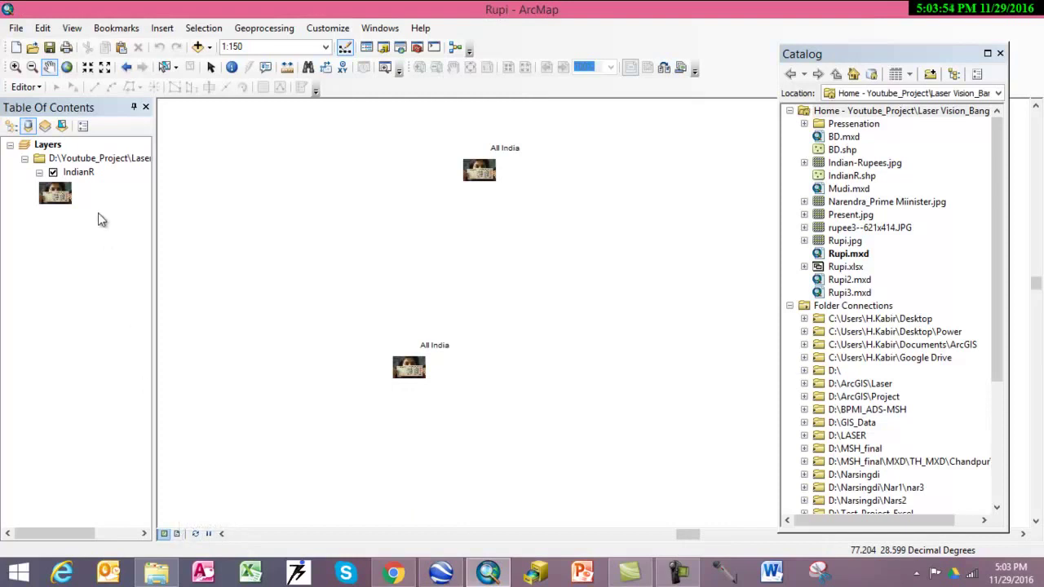
pyautogui.click(68, 68)
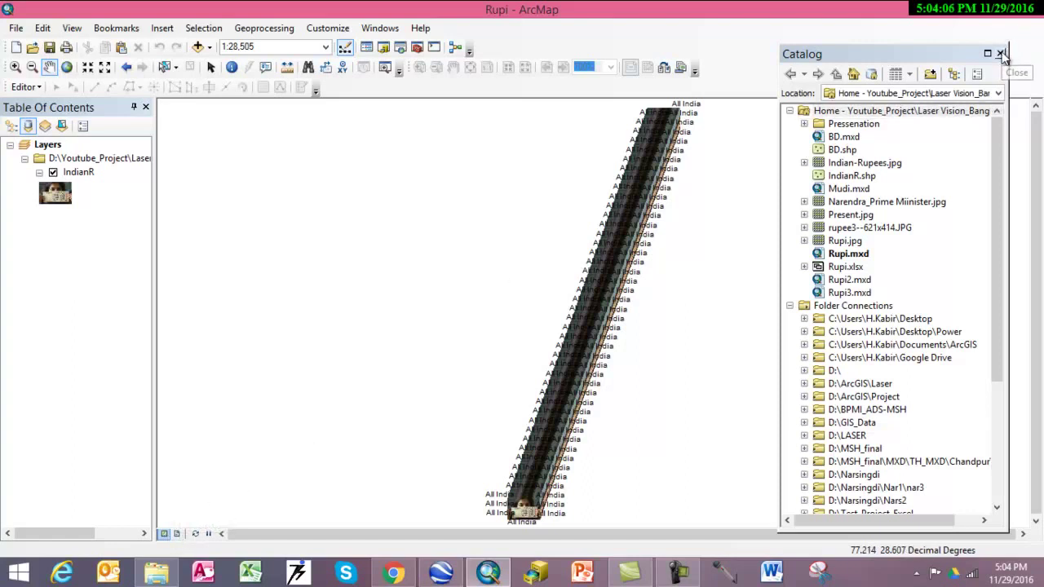
# - Close the Rupi map document without saving changes and close the Laser Vision_Bangladesh folder window
pyautogui.click(1032, 10)
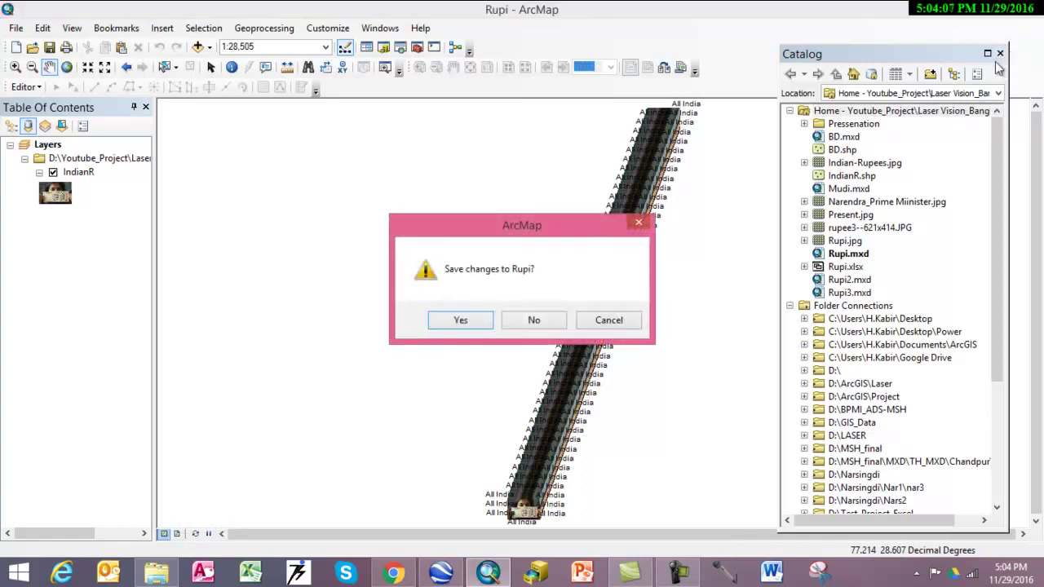
pyautogui.click(553, 321)
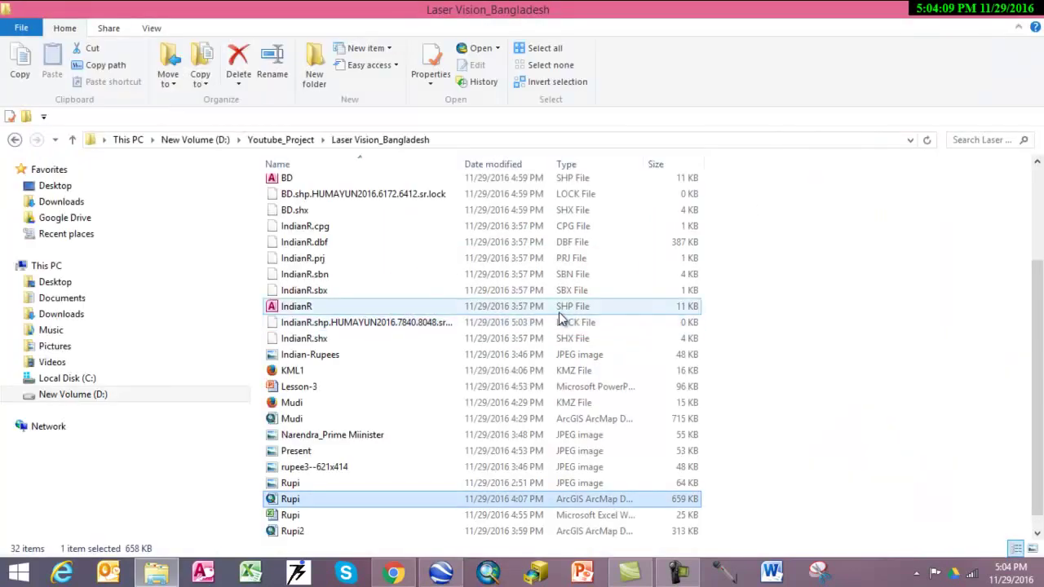
pyautogui.click(1026, 9)
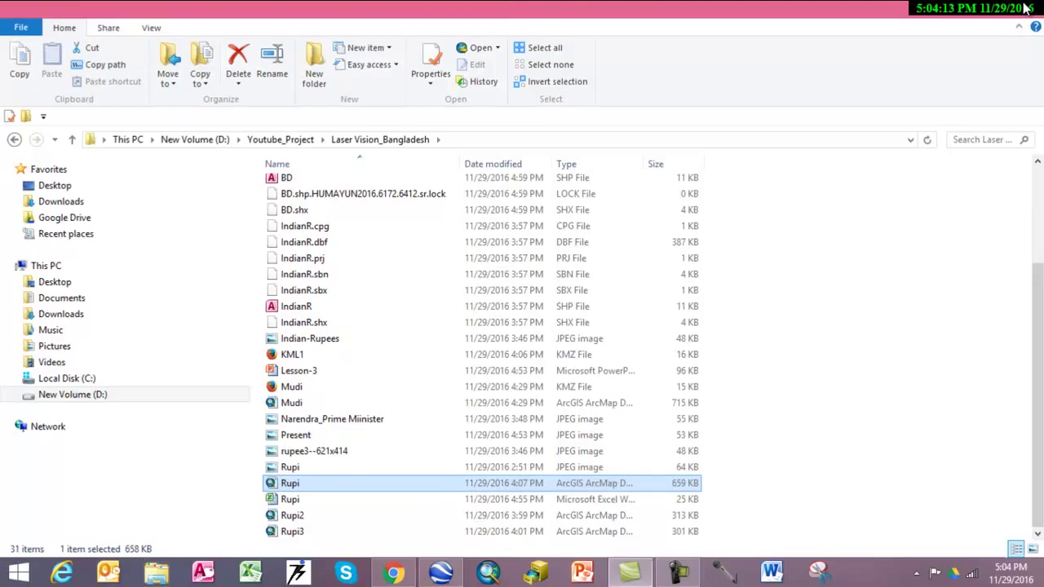
# - Switch to Google Earth and fly to the first IndianR layer in My Places
pyautogui.click(443, 575)
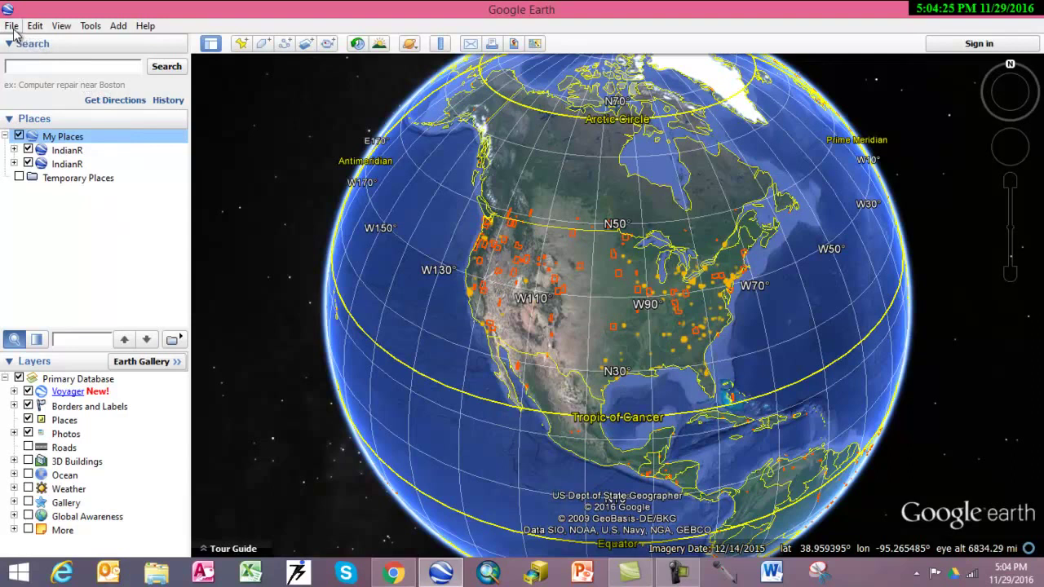
pyautogui.click(72, 152)
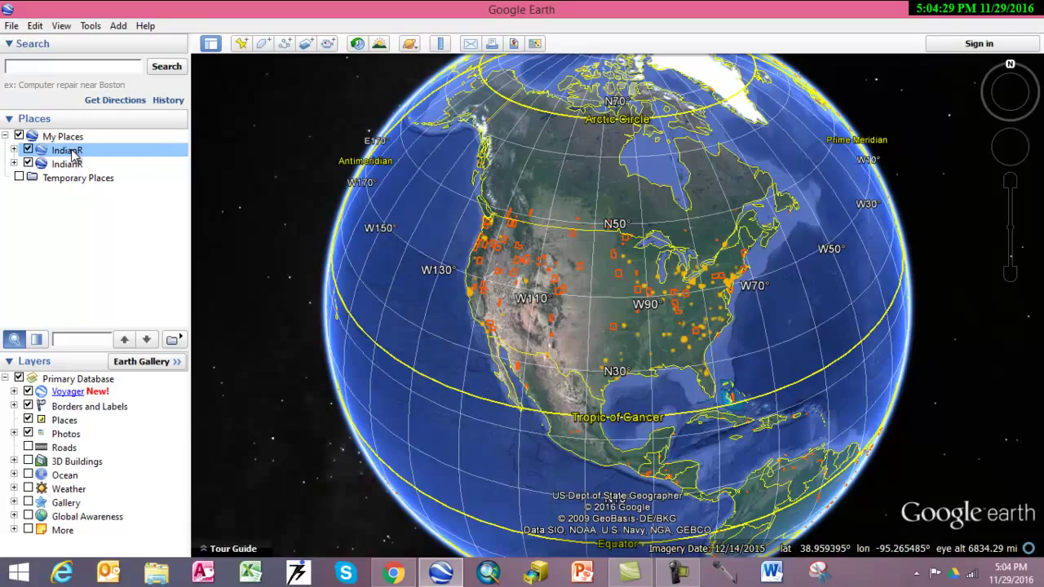
pyautogui.doubleClick(72, 152)
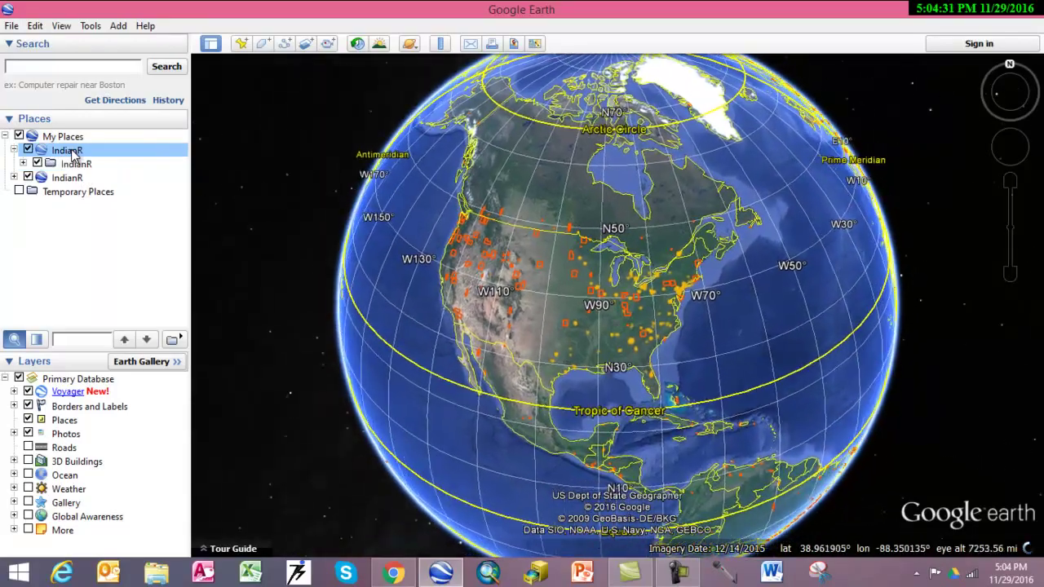